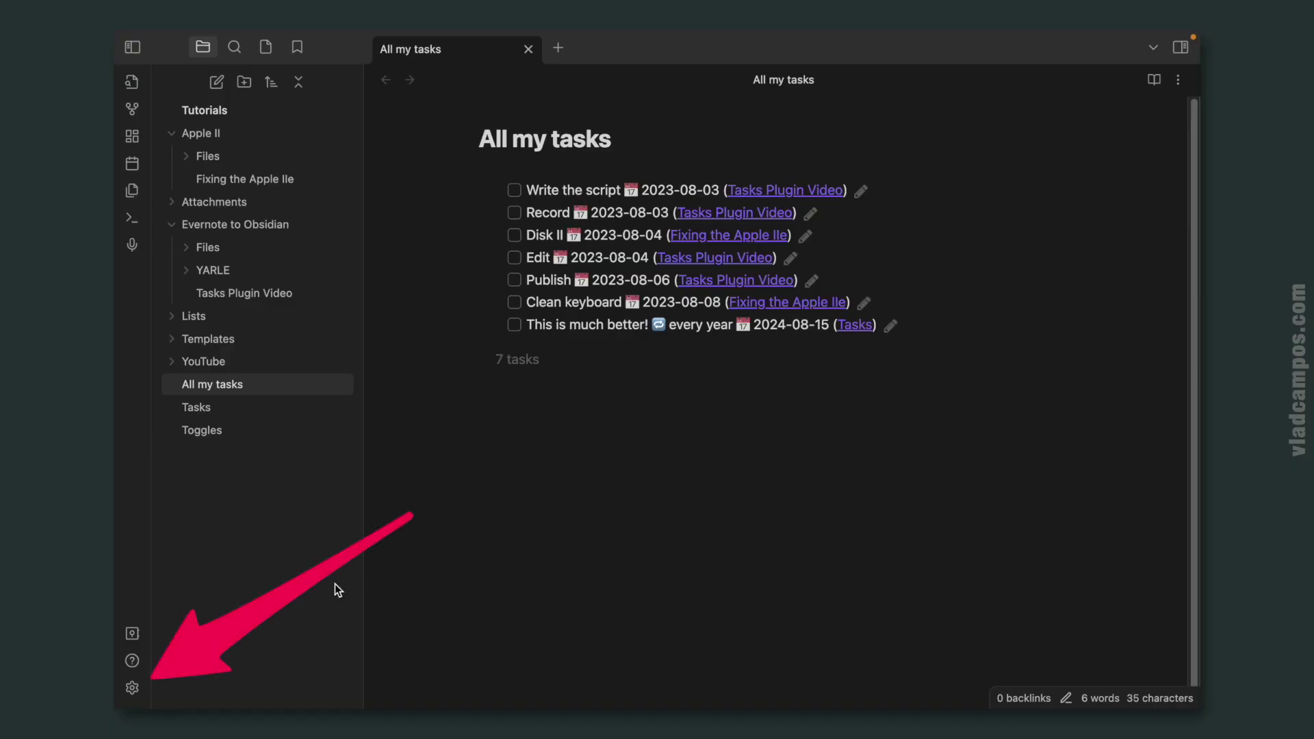
Open the Hotkeys settings and filter the commands for 'qui'.
{"action": "left_click", "coordinate": [132, 689]}
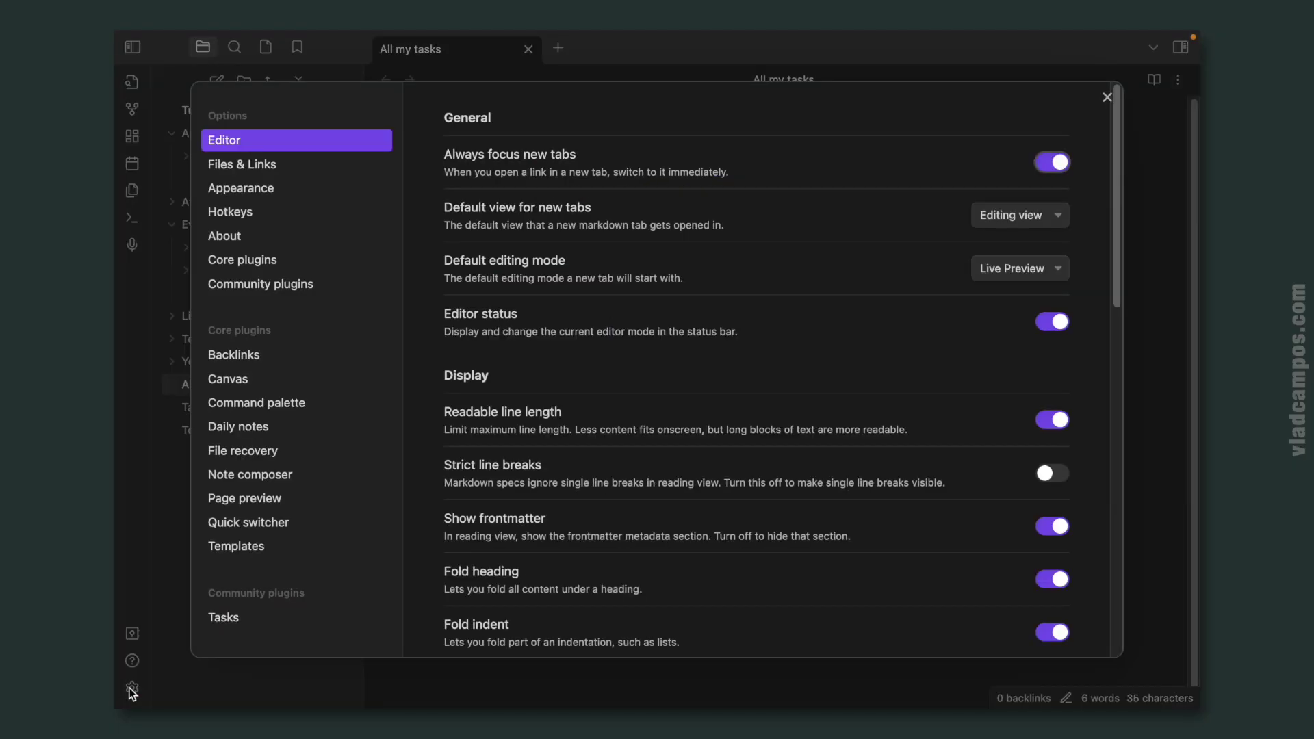
{"action": "left_click", "coordinate": [297, 216]}
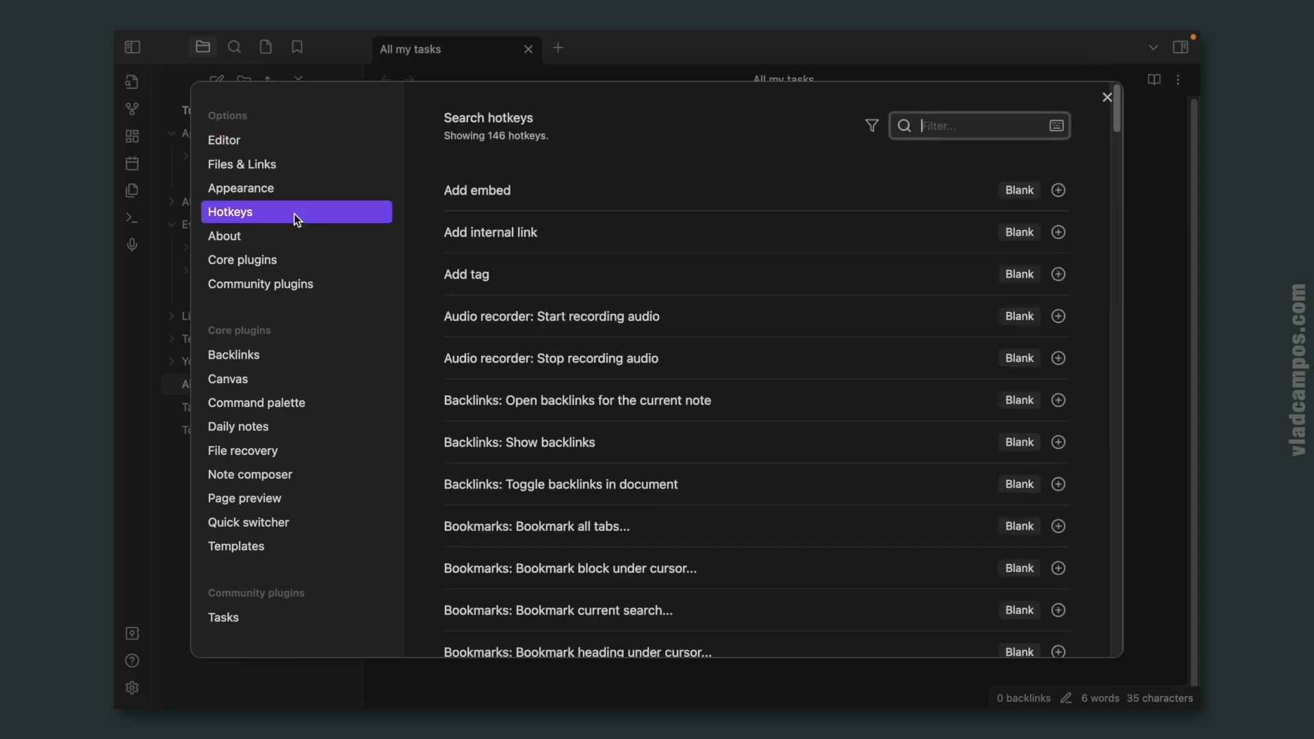
{"action": "scroll", "coordinate": [900, 495], "scroll_direction": "down", "scroll_amount": 13}
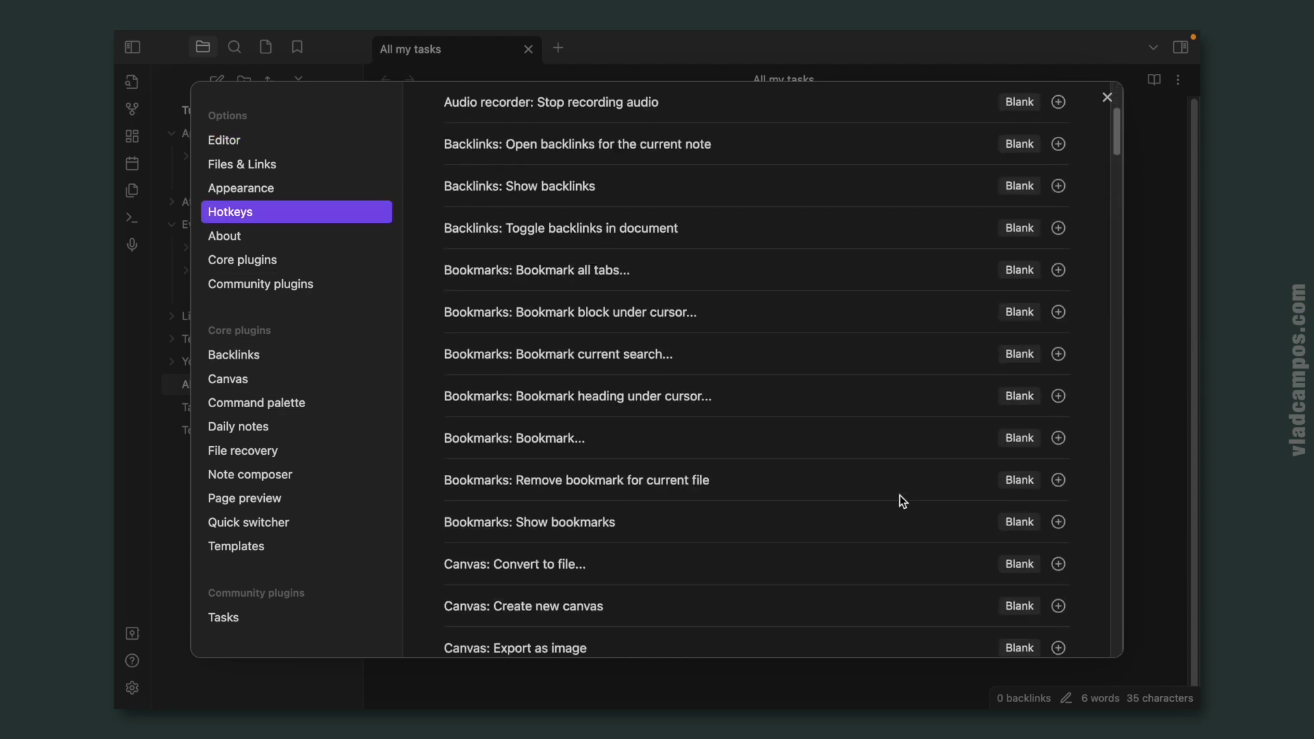
{"action": "scroll", "coordinate": [899, 495], "scroll_direction": "up", "scroll_amount": 10}
{"action": "scroll", "coordinate": [900, 495], "scroll_direction": "up", "scroll_amount": 3}
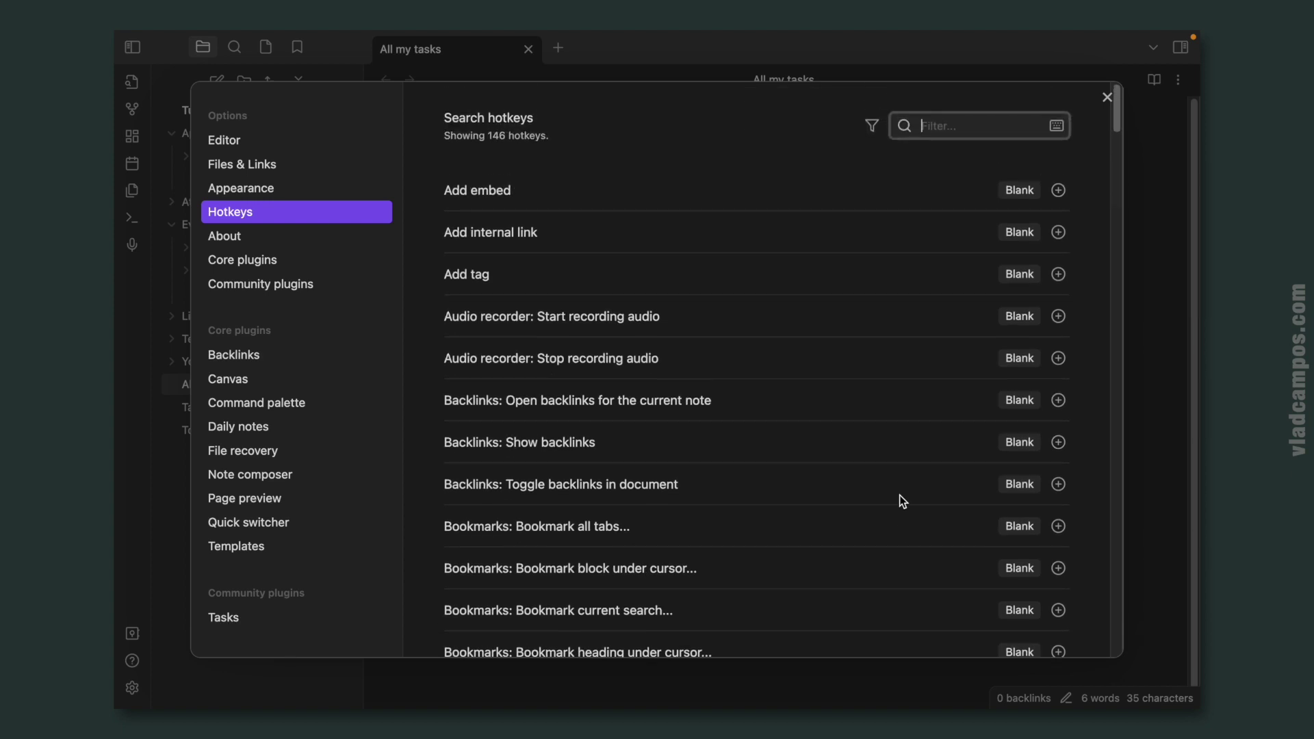
{"action": "scroll", "coordinate": [900, 495], "scroll_direction": "down", "scroll_amount": 11}
{"action": "type", "text": "qui"}
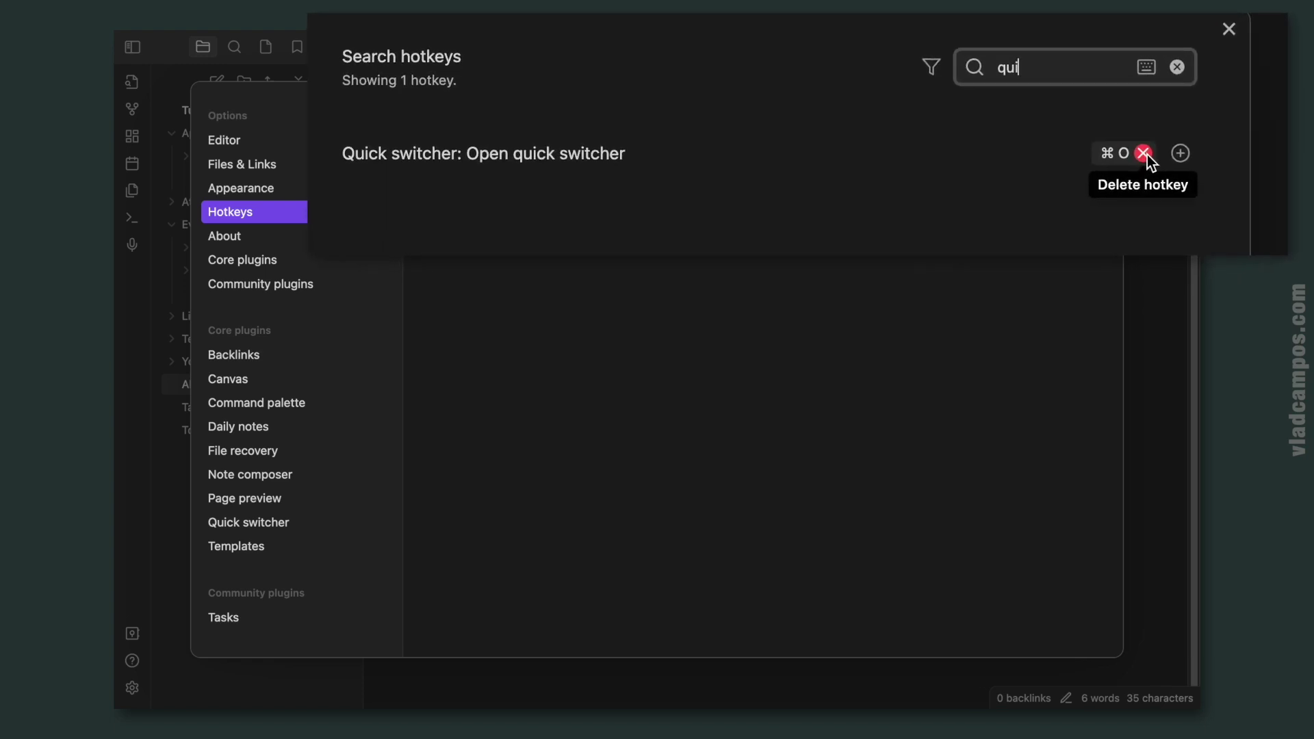
Replace the quick switcher's ⌘O hotkey with ⌘J and close the settings.
{"action": "left_click", "coordinate": [1103, 169]}
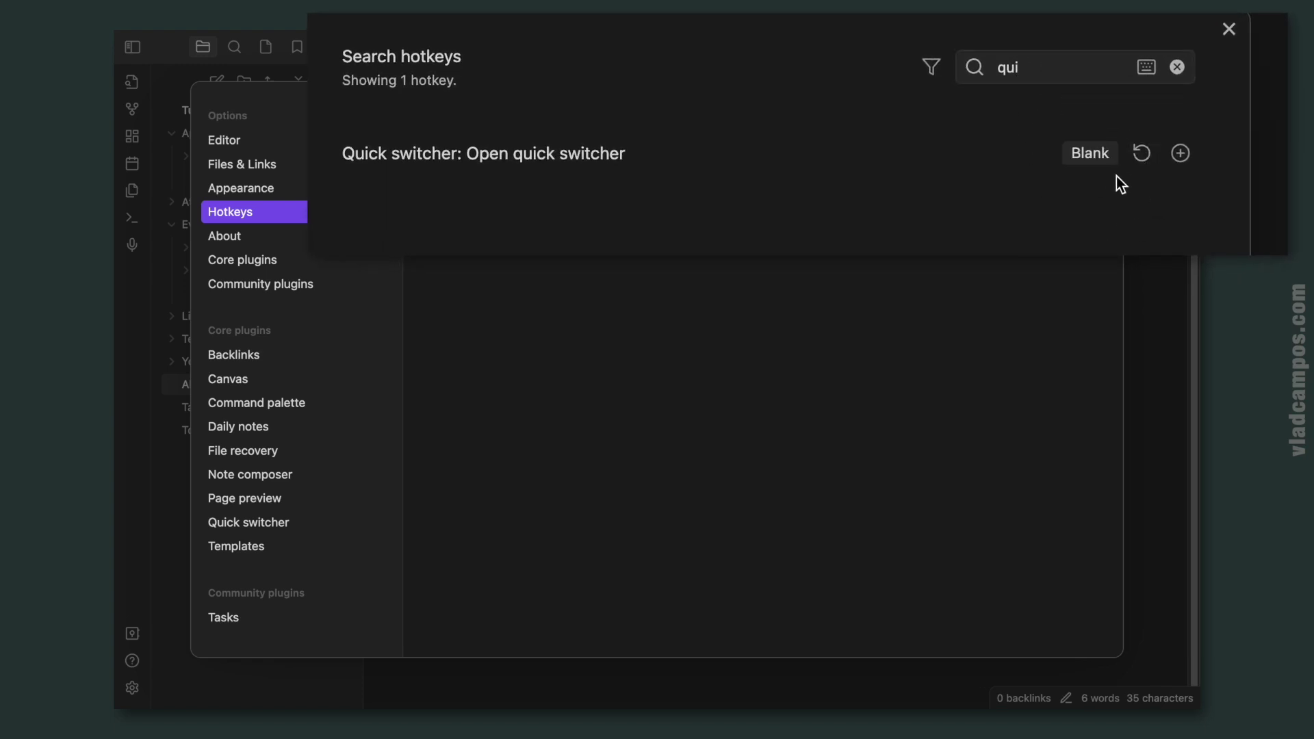
{"action": "left_click", "coordinate": [1180, 155]}
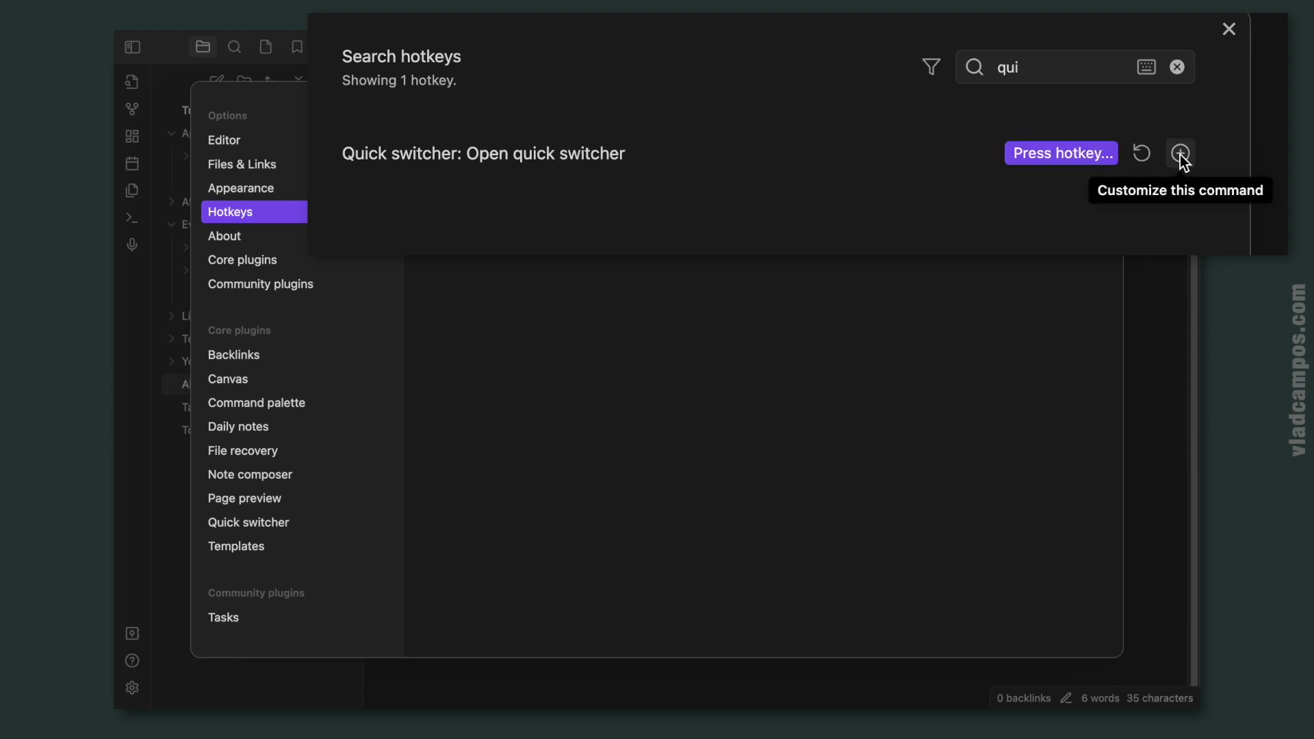
{"action": "key", "text": "super+j"}
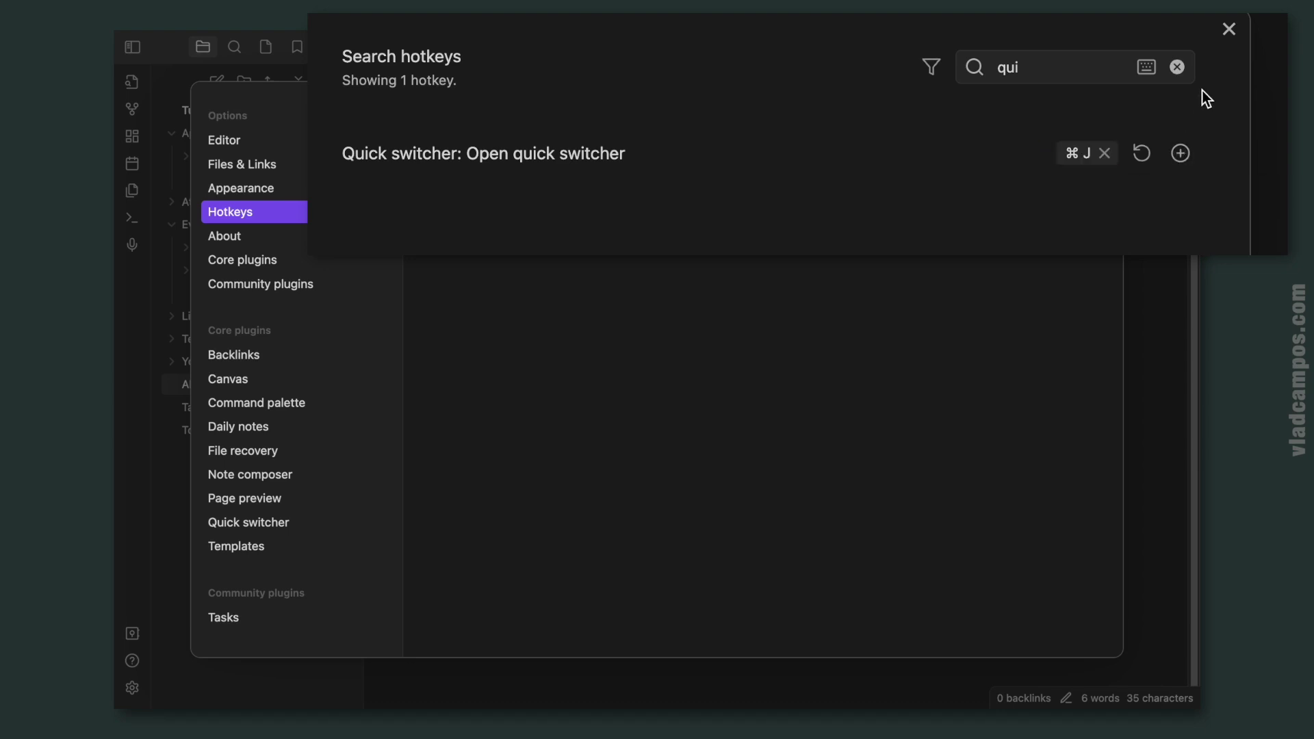
{"action": "left_click", "coordinate": [1229, 30]}
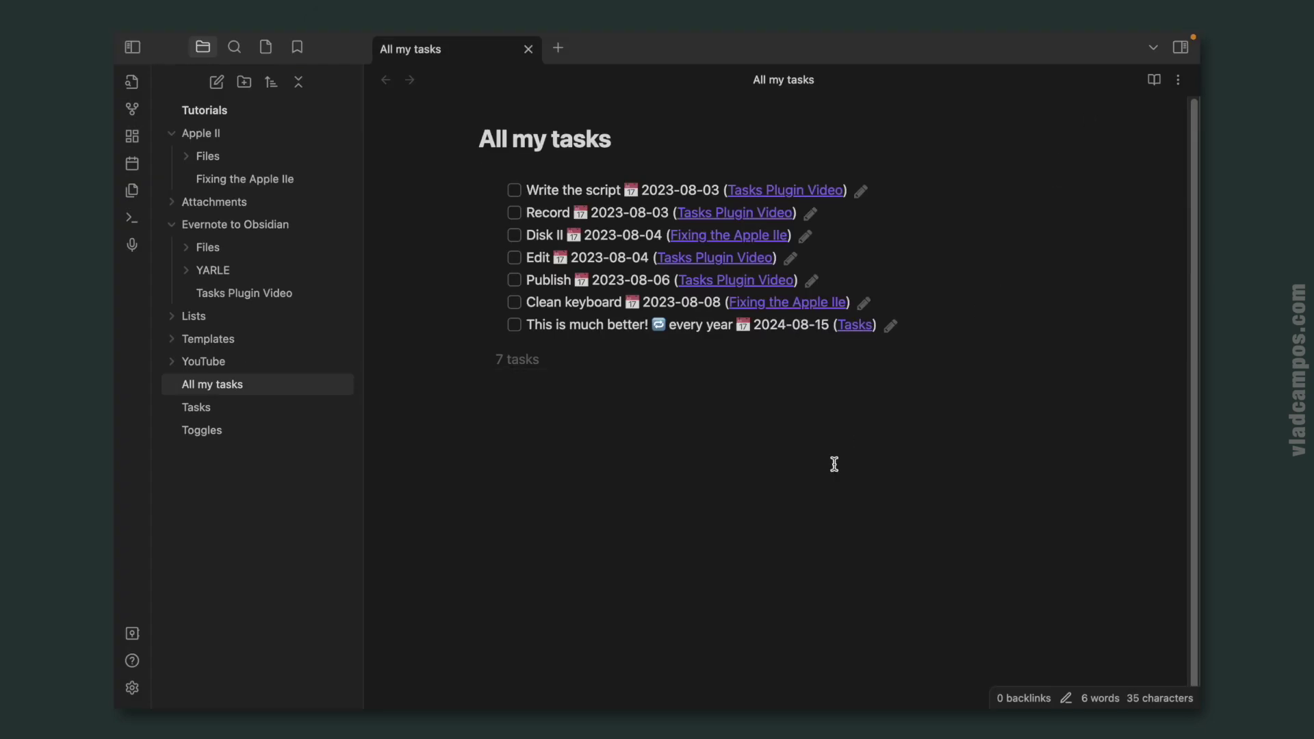
Test the ⌘J quick switcher, then open a new empty tab with ⌘T.
{"action": "key", "text": "super+j"}
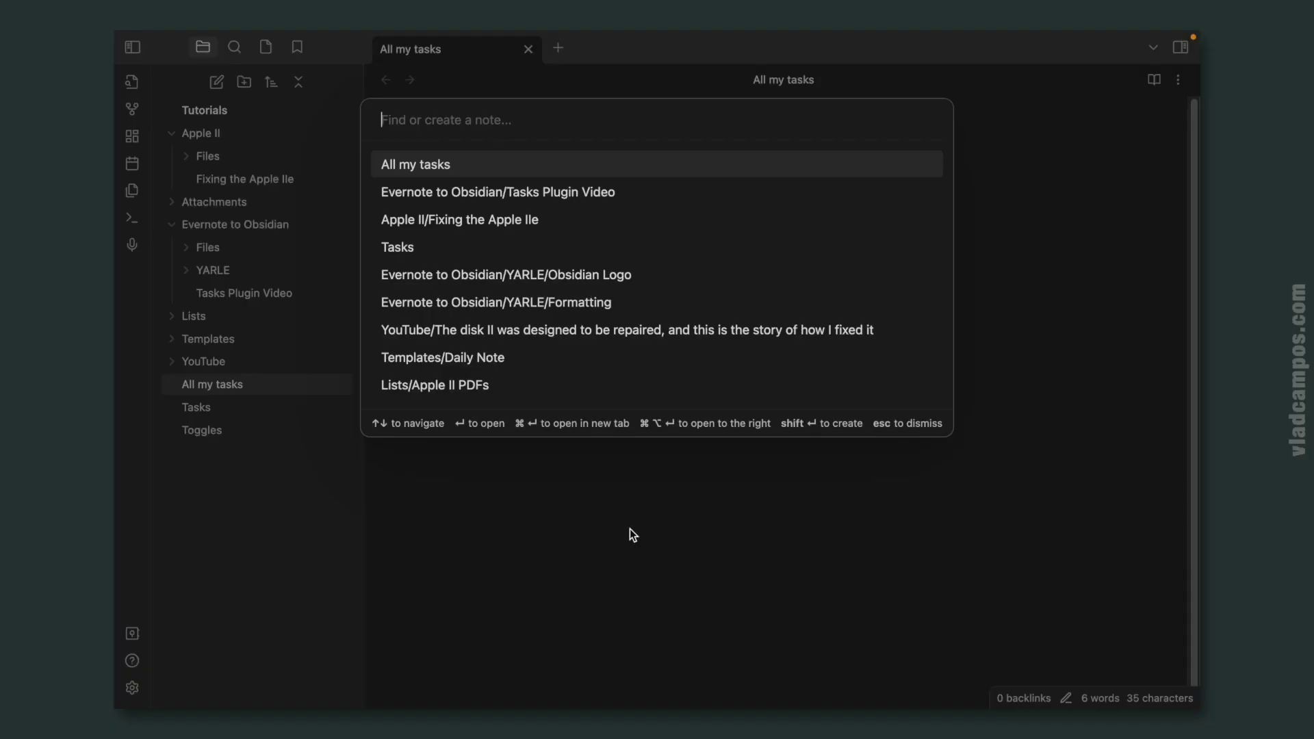
{"action": "key", "text": "Escape"}
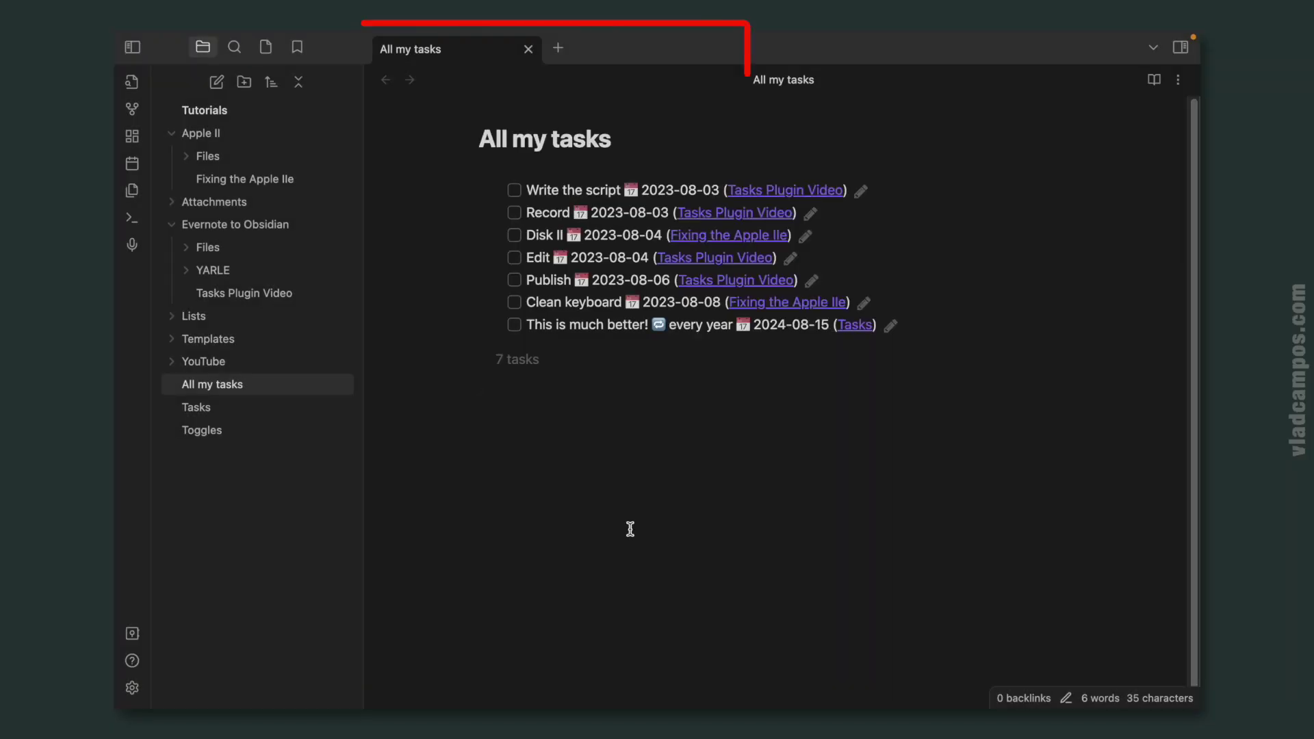
{"action": "key", "text": "super+t"}
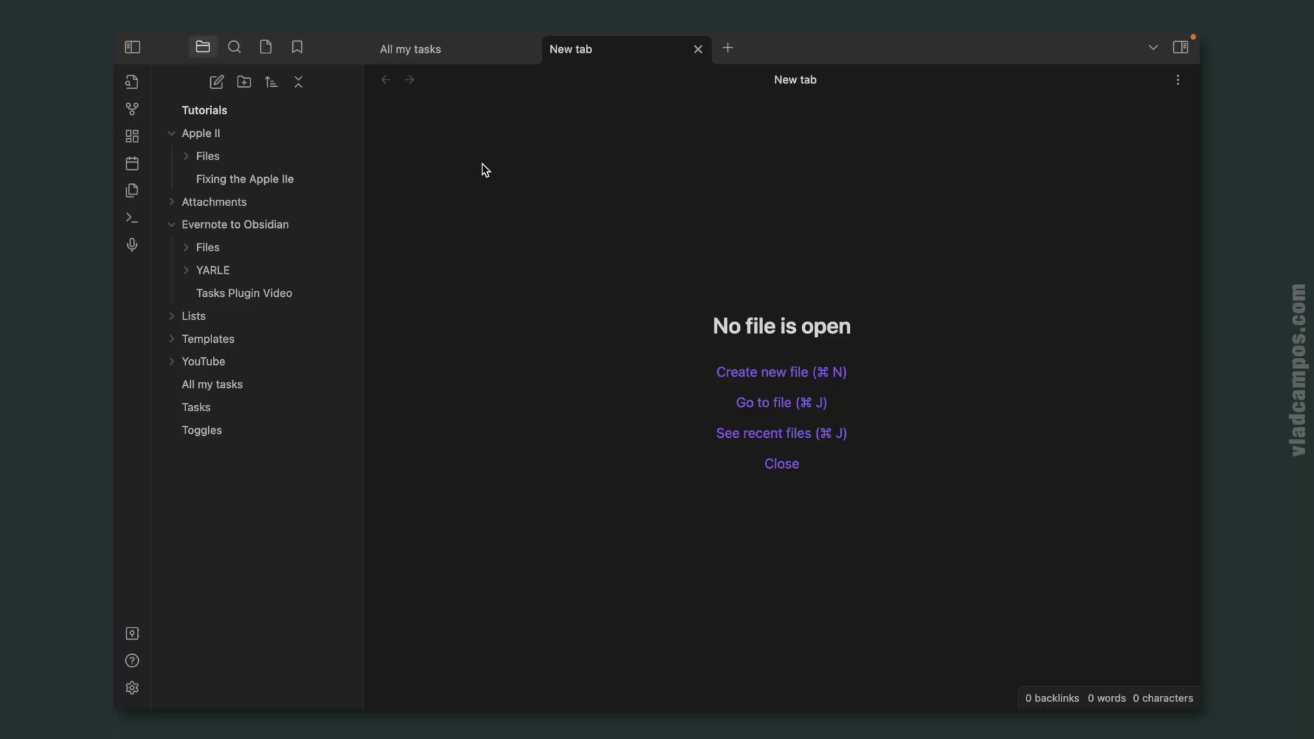
Open the Tasks Plugin Video note from All my tasks in new tabs.
{"action": "left_click", "coordinate": [445, 55]}
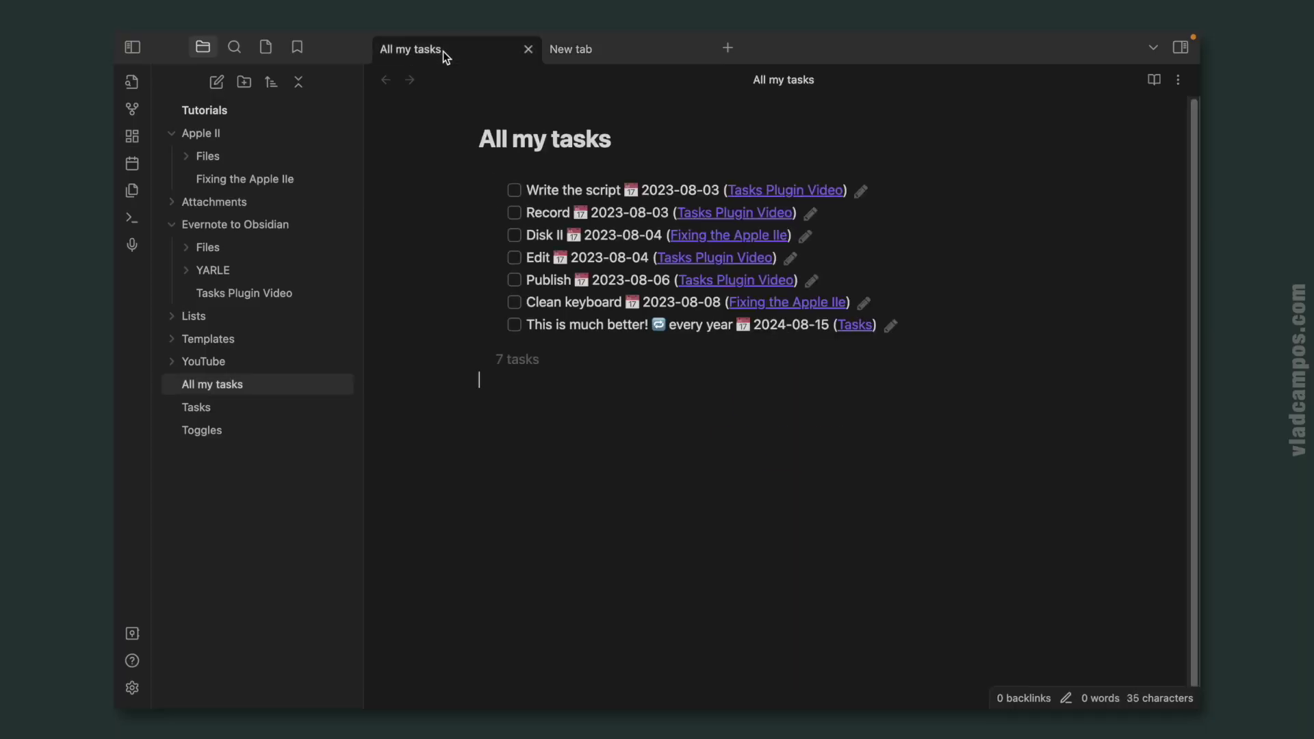
{"action": "left_click", "coordinate": [789, 190], "text": "super"}
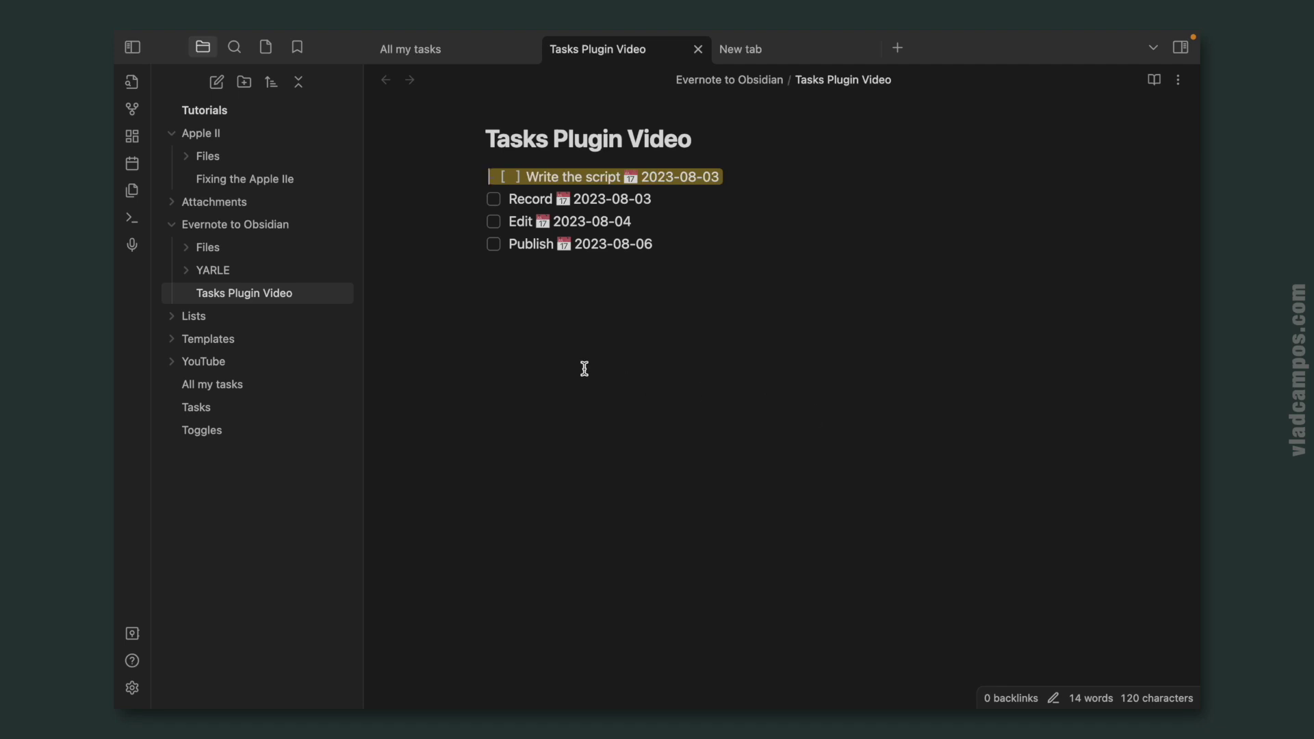
{"action": "left_click", "coordinate": [272, 298], "text": "super"}
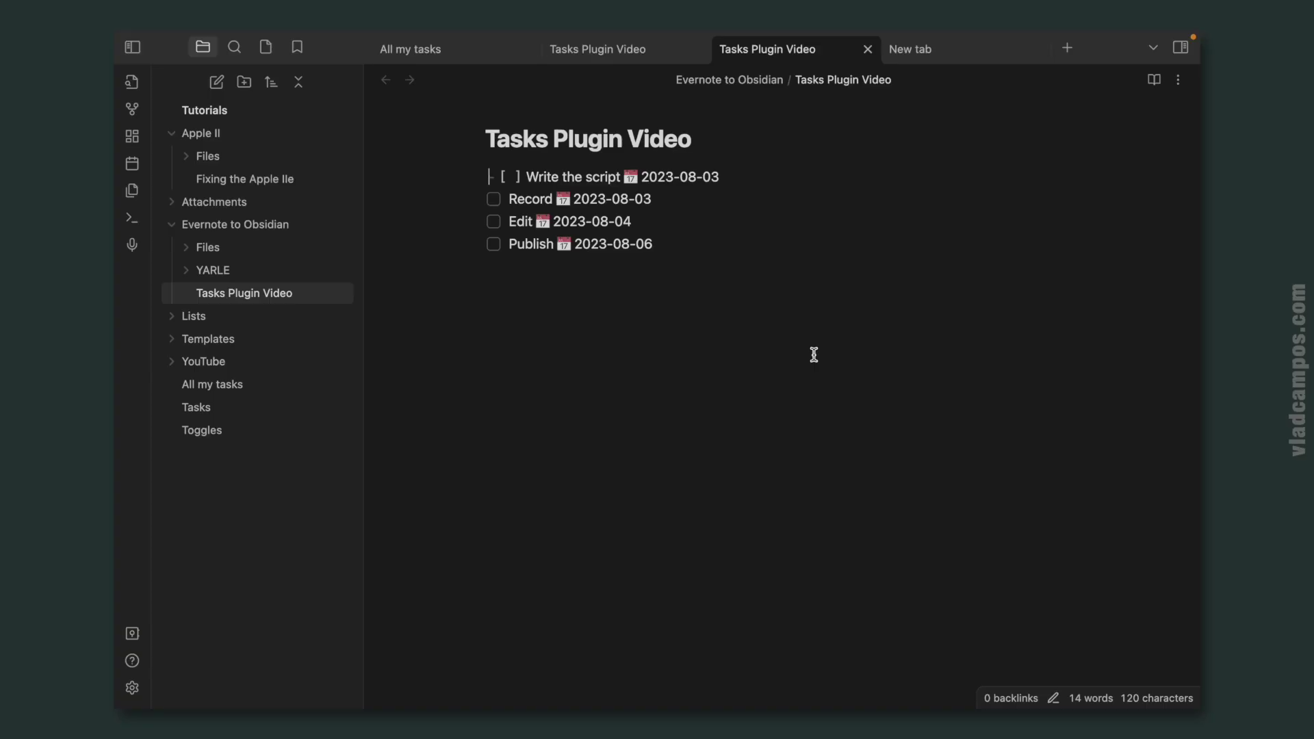
{"action": "left_click", "coordinate": [133, 688]}
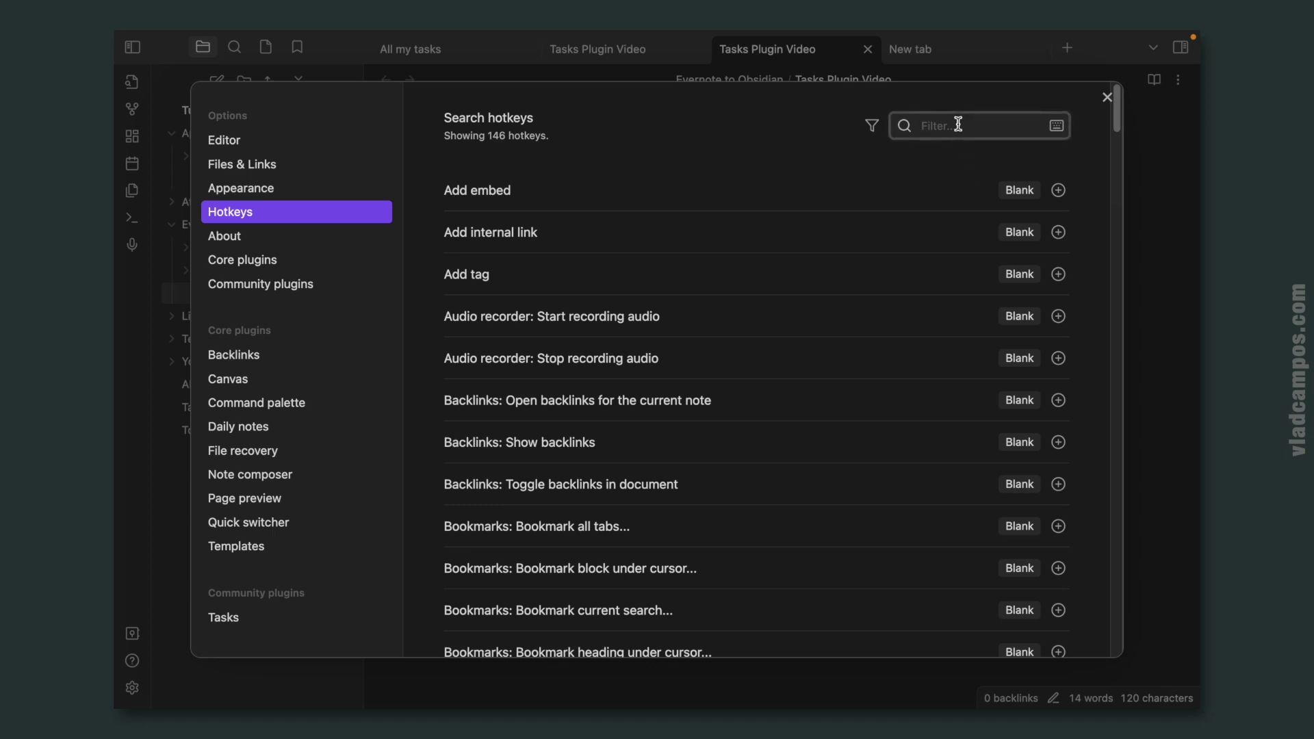
{"action": "type", "text": "tem"}
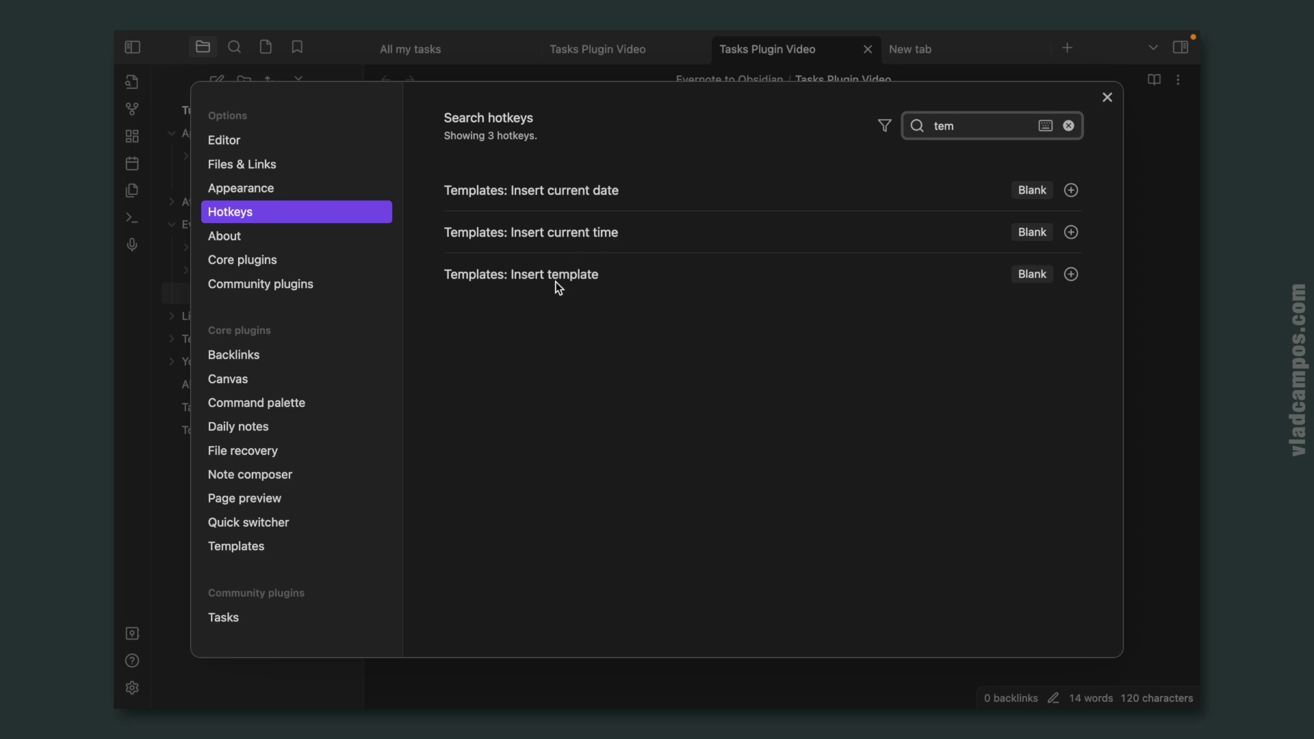
{"action": "left_click", "coordinate": [1072, 274]}
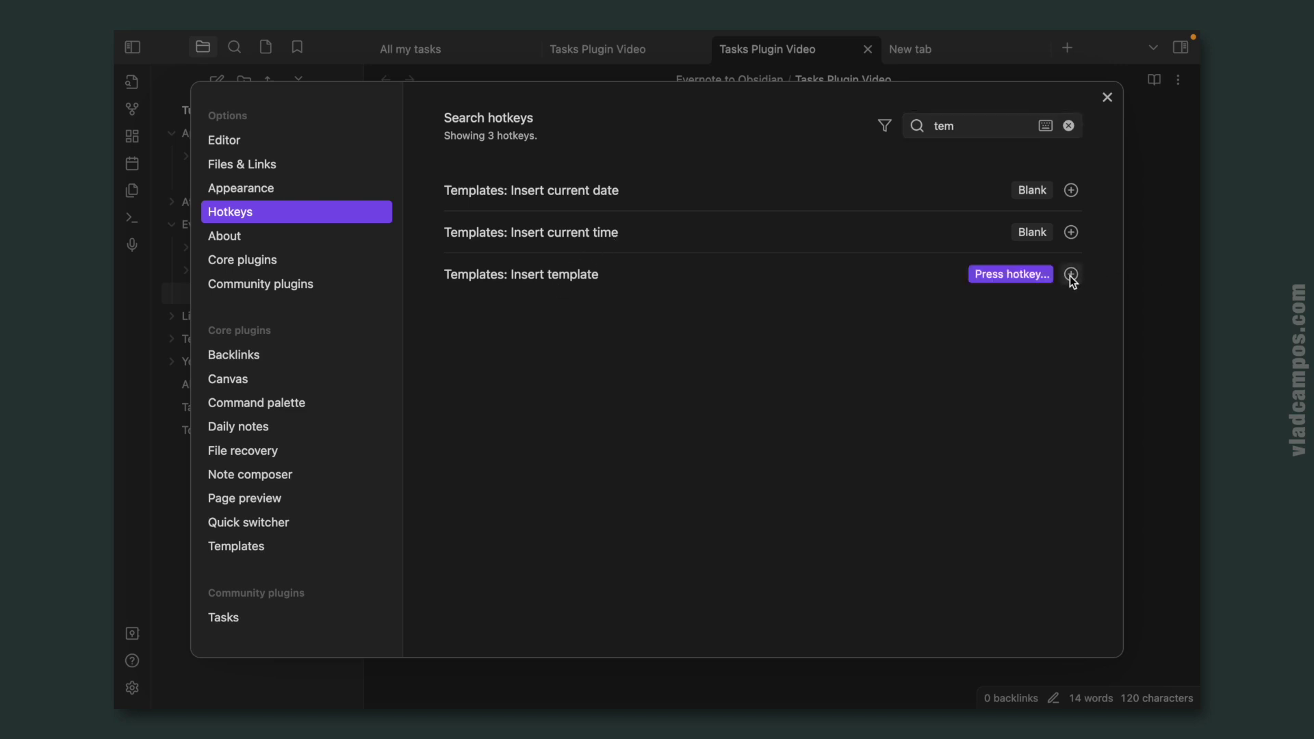
{"action": "key", "text": "super+t"}
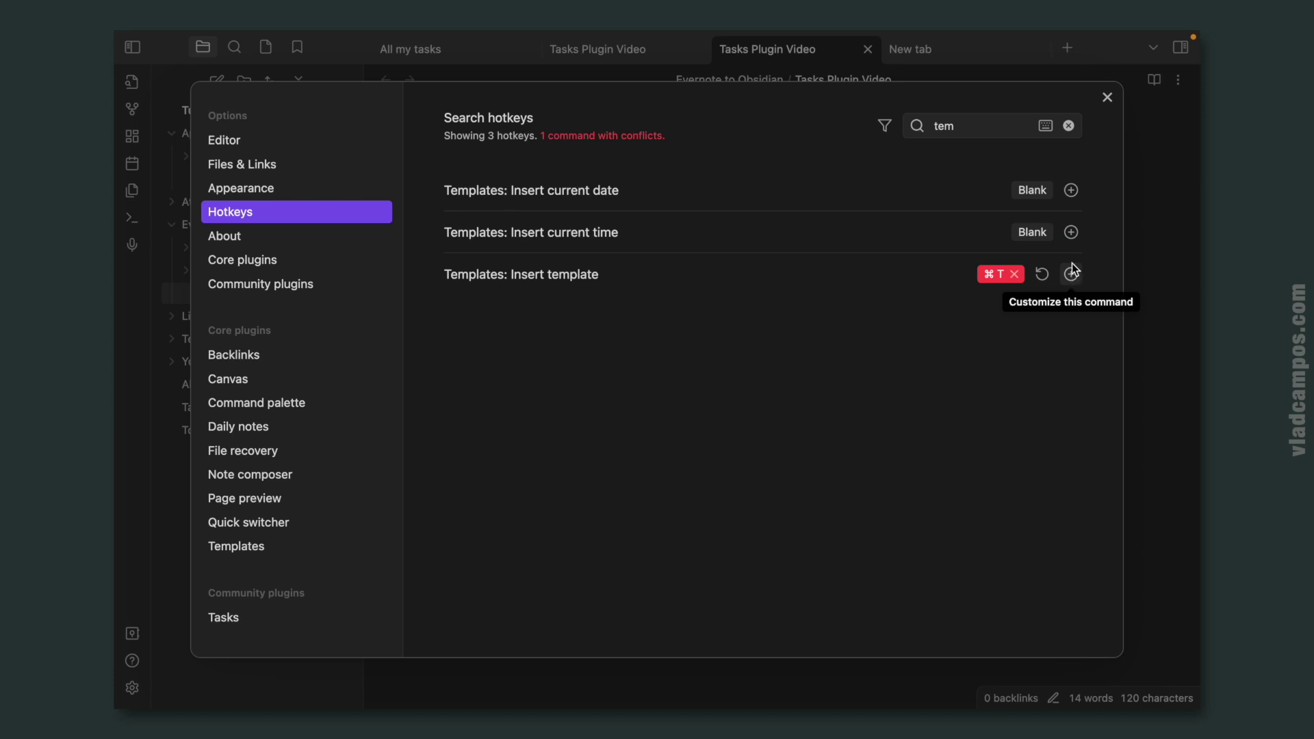
{"action": "left_click", "coordinate": [1070, 125]}
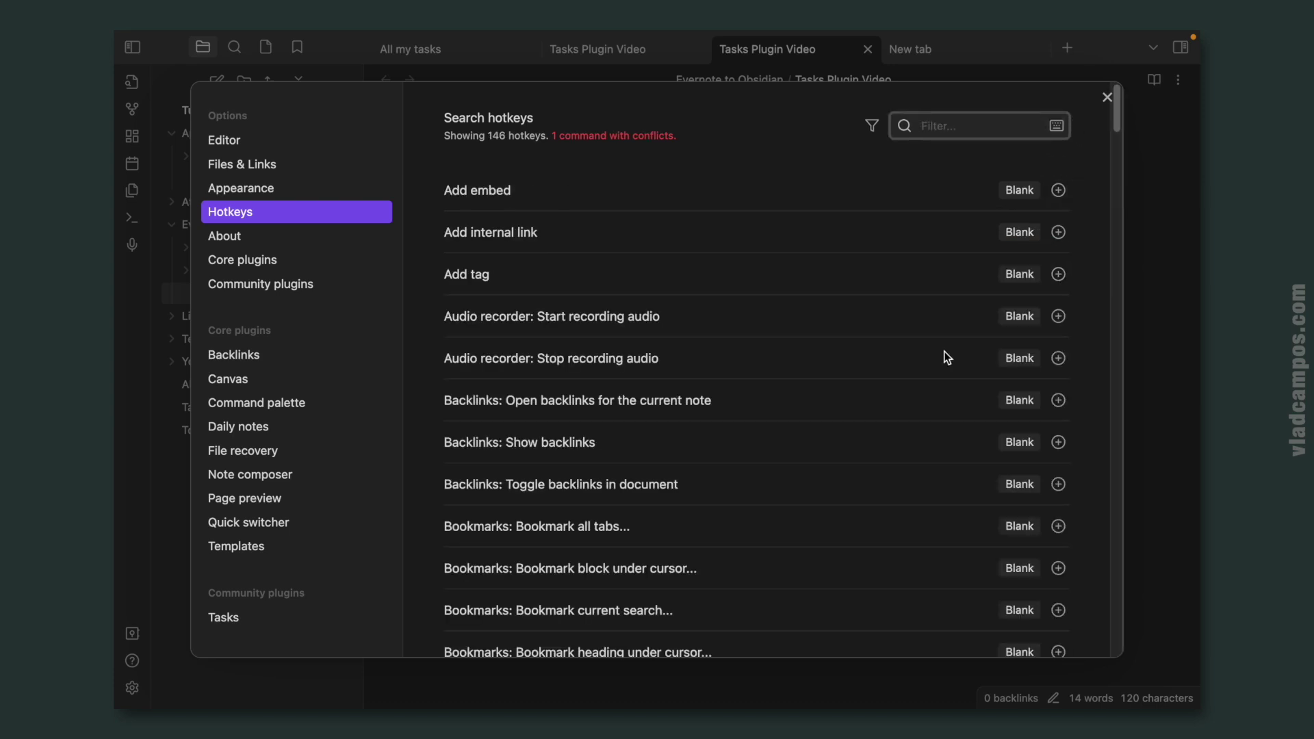
{"action": "scroll", "coordinate": [943, 351], "scroll_direction": "down", "scroll_amount": 20}
{"action": "scroll", "coordinate": [943, 351], "scroll_direction": "down", "scroll_amount": 15}
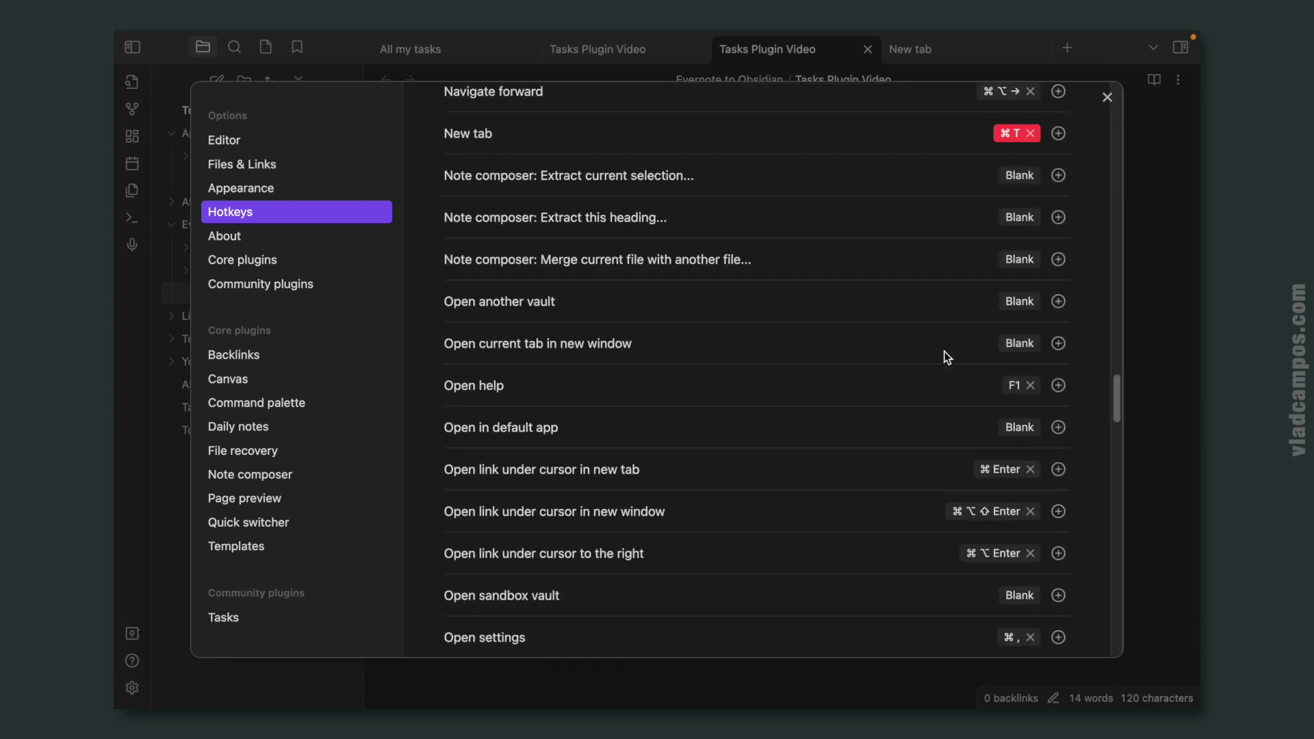
{"action": "scroll", "coordinate": [943, 351], "scroll_direction": "up", "scroll_amount": 10}
{"action": "scroll", "coordinate": [944, 353], "scroll_direction": "down", "scroll_amount": 5}
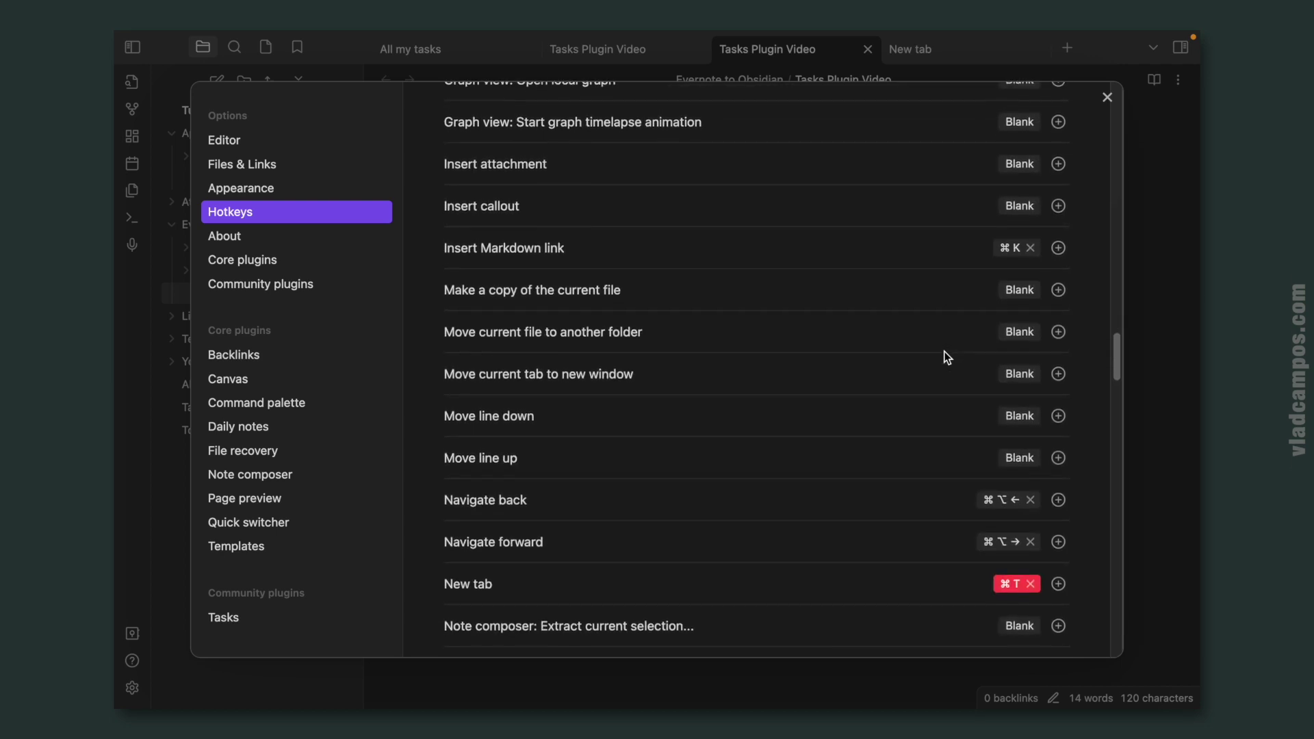
{"action": "scroll", "coordinate": [943, 351], "scroll_direction": "down", "scroll_amount": 2}
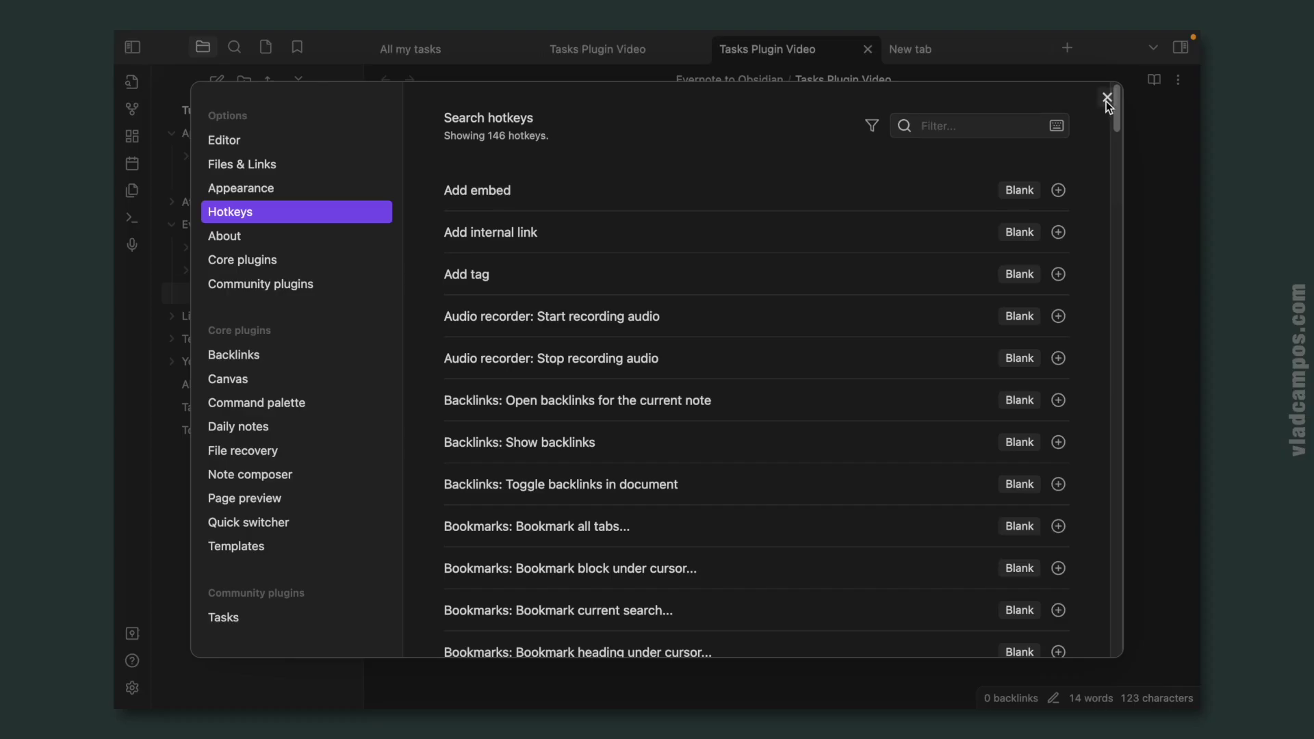
Close the settings with the full 146-command hotkey list restored.
{"action": "left_click", "coordinate": [1107, 99]}
Bind Templates: Insert current time to ⌘⇧T using the 'time' filter, then close settings.
{"action": "left_click", "coordinate": [133, 687]}
{"action": "left_click", "coordinate": [945, 129]}
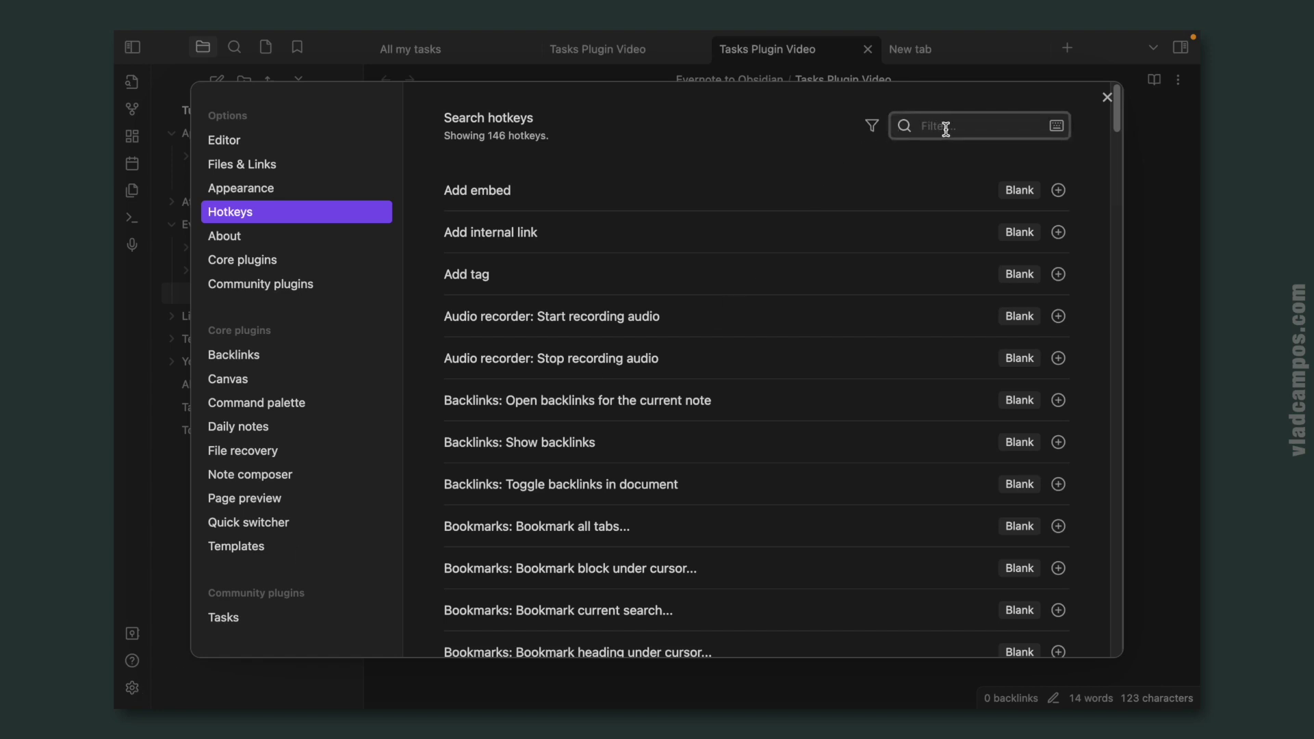
{"action": "type", "text": "time"}
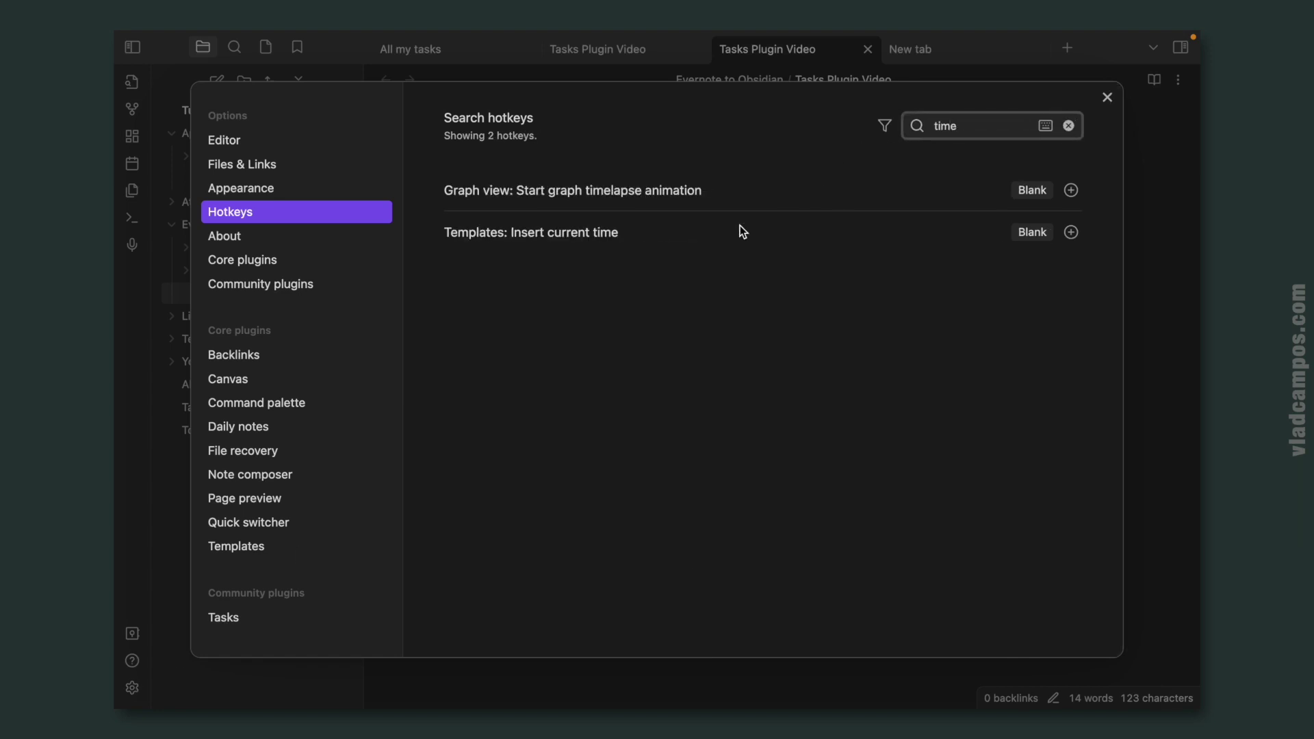
{"action": "left_click", "coordinate": [1072, 234]}
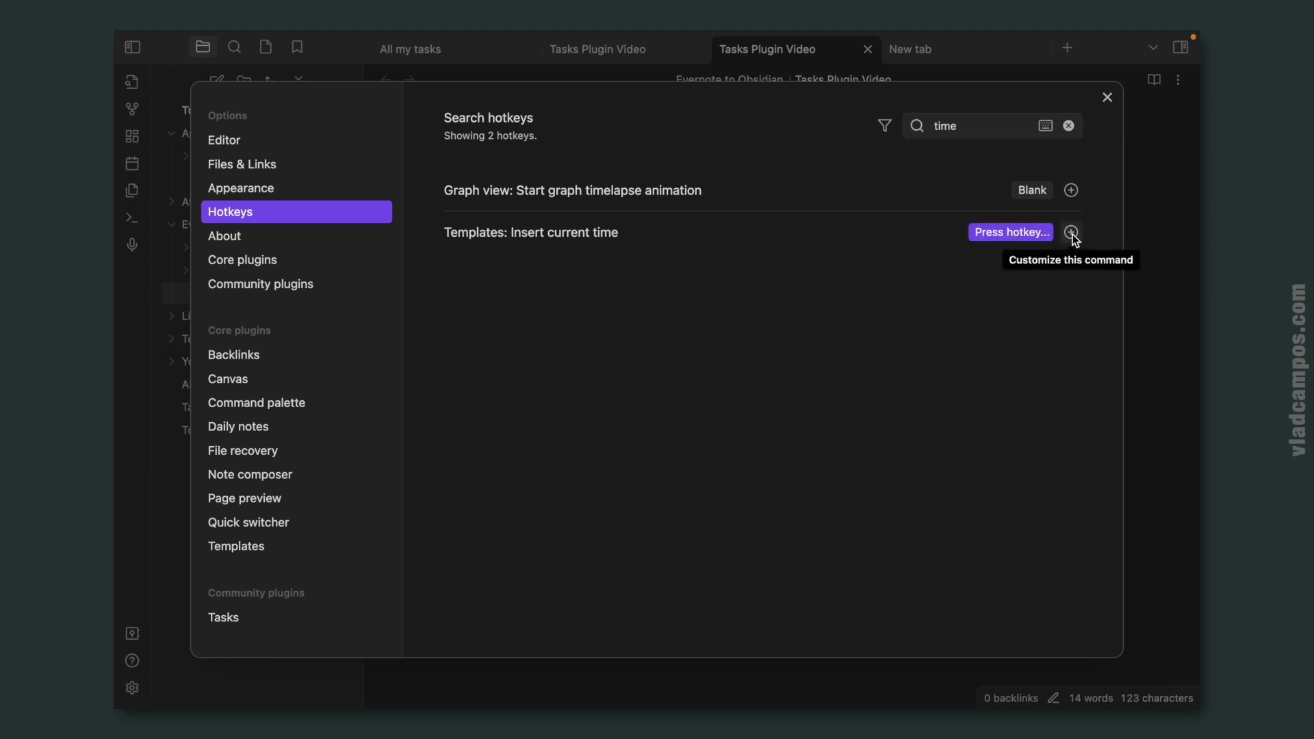
{"action": "key", "text": "super+shift+t"}
{"action": "left_click", "coordinate": [1107, 97]}
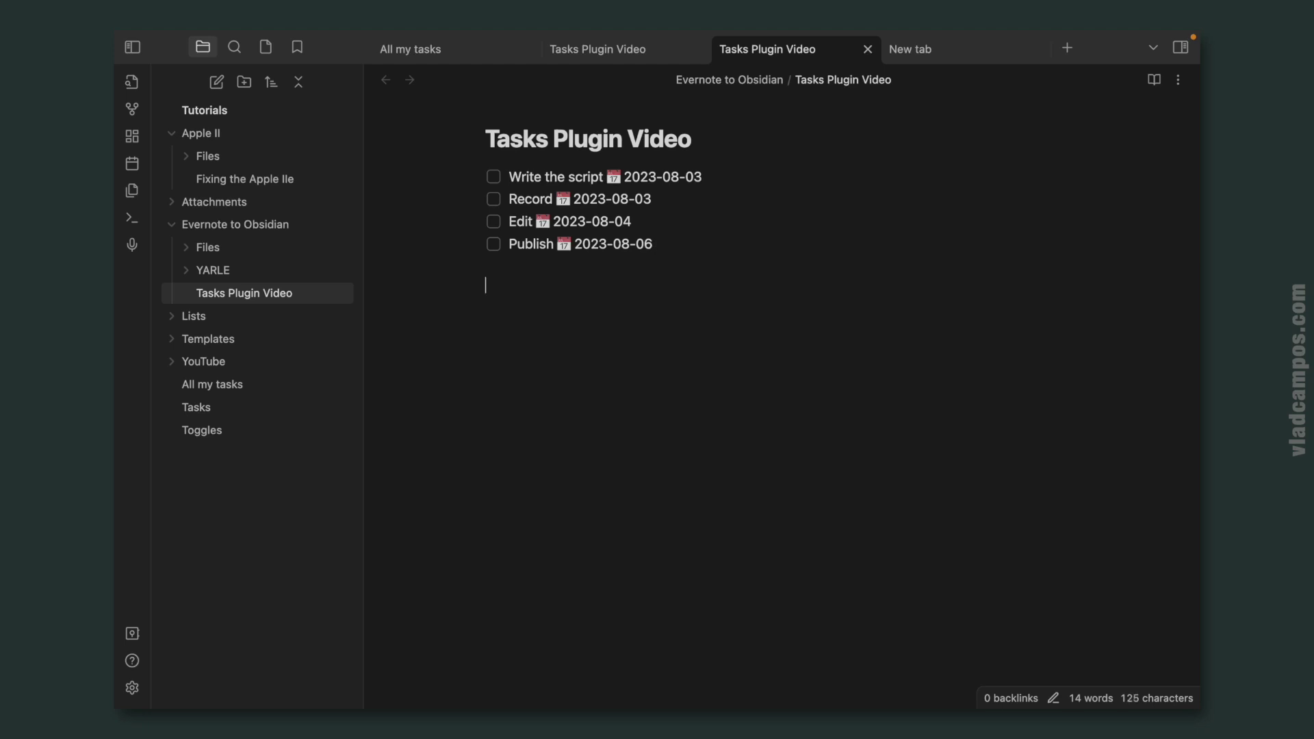
Add lines below the inserted time, open the 2023-08-15 daily note and type test text.
{"action": "key", "text": "Return"}
{"action": "key", "text": "Return"}
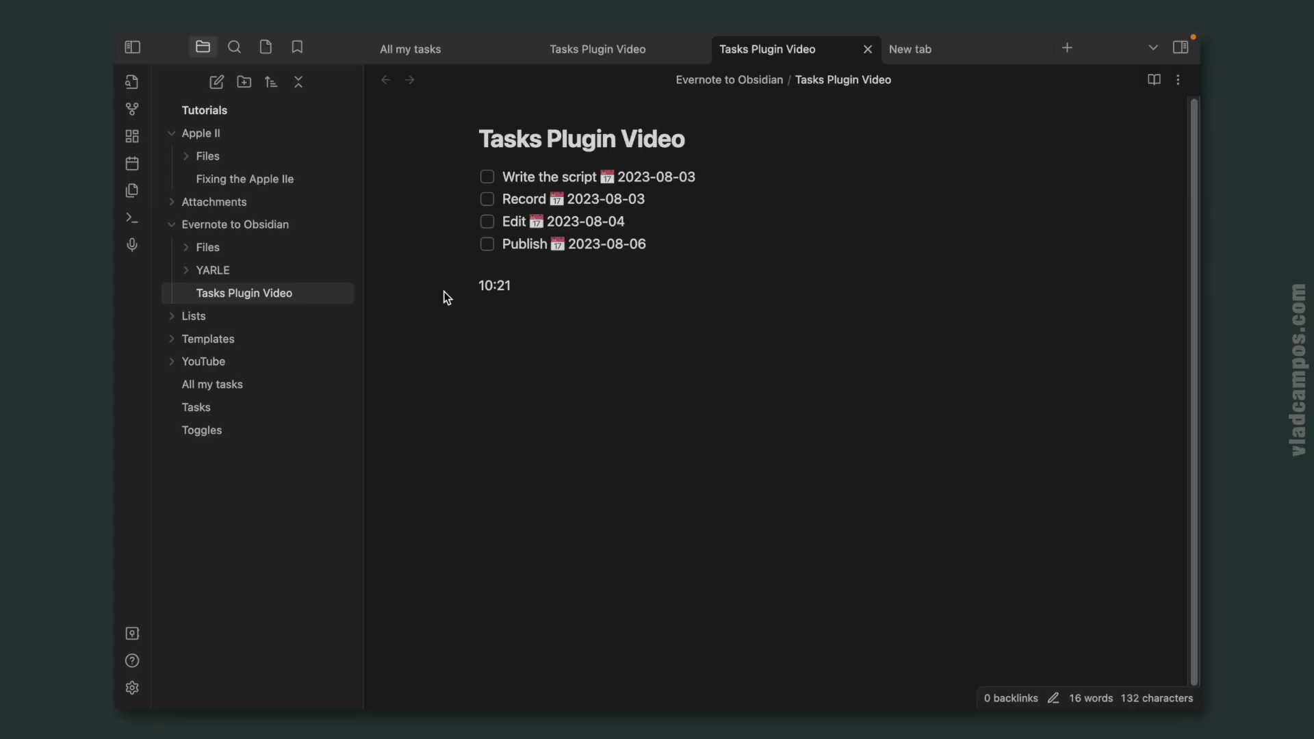
{"action": "left_click", "coordinate": [132, 165]}
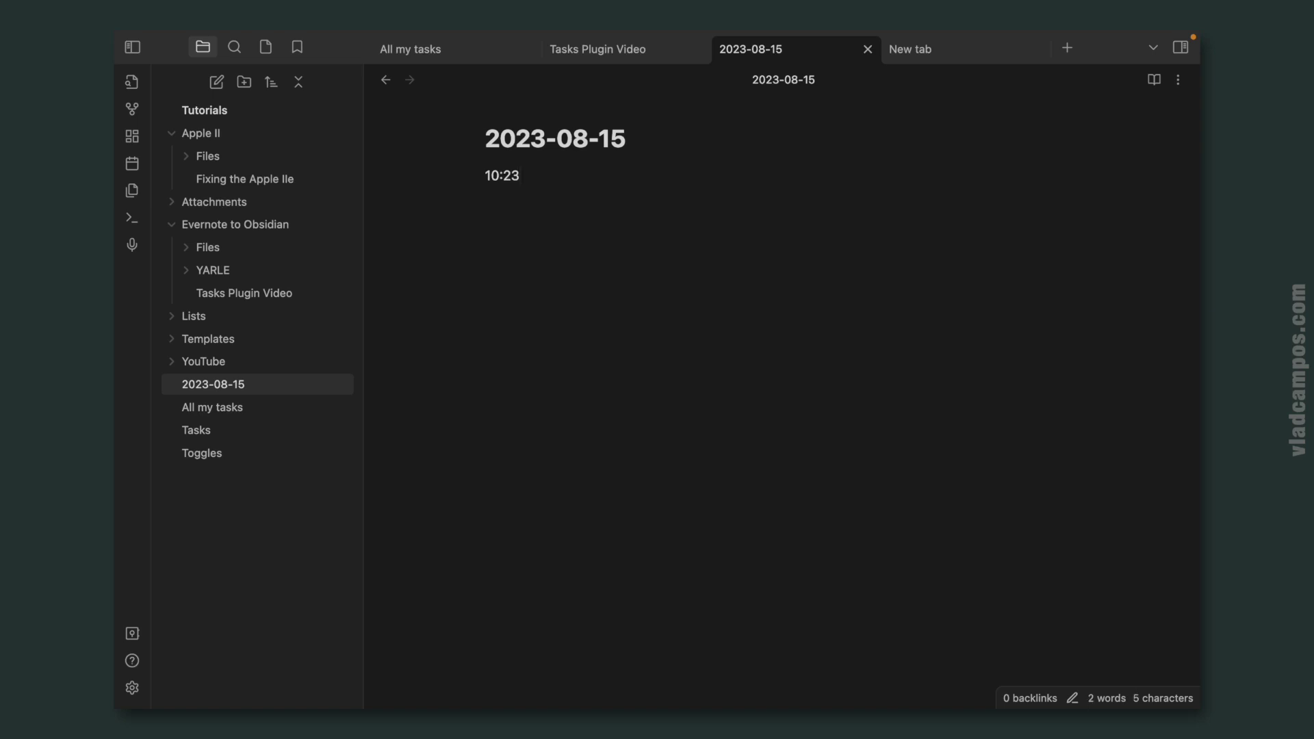
{"action": "type", "text": "asrasrtrt"}
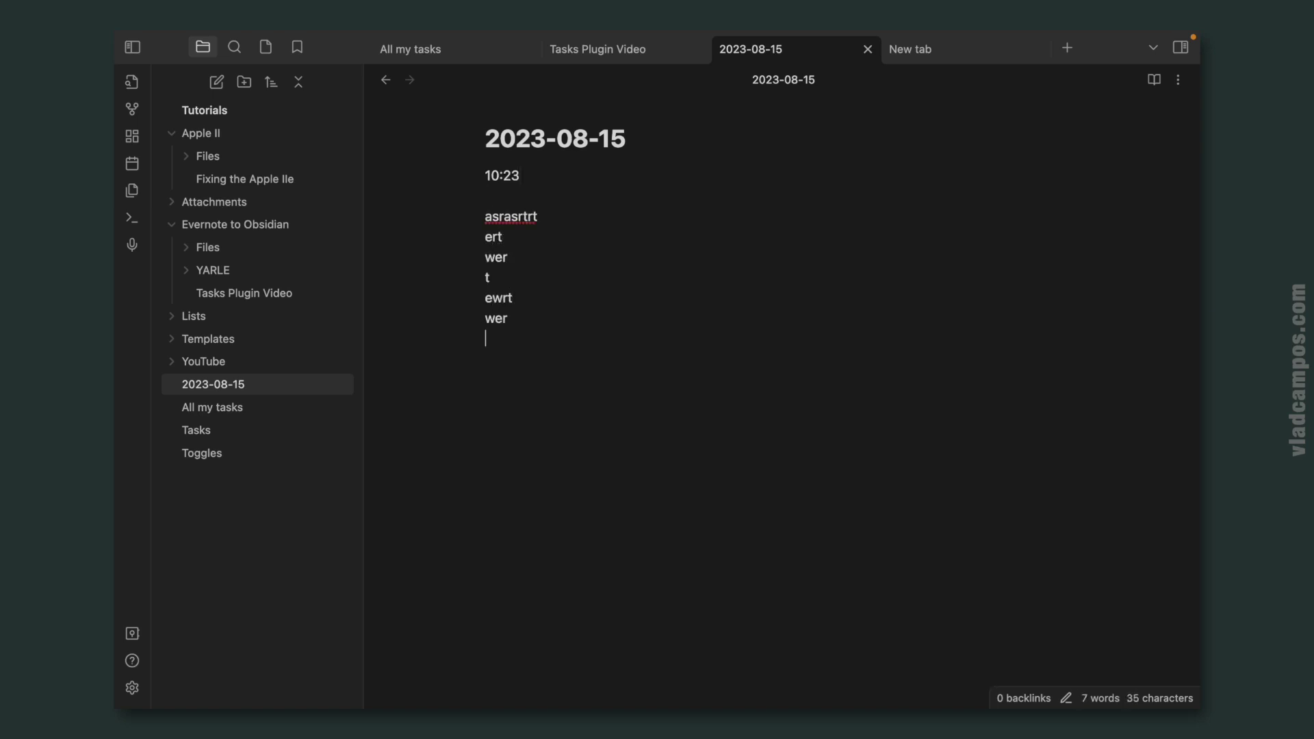
{"action": "key", "text": "Return"}
{"action": "key", "text": "Return"}
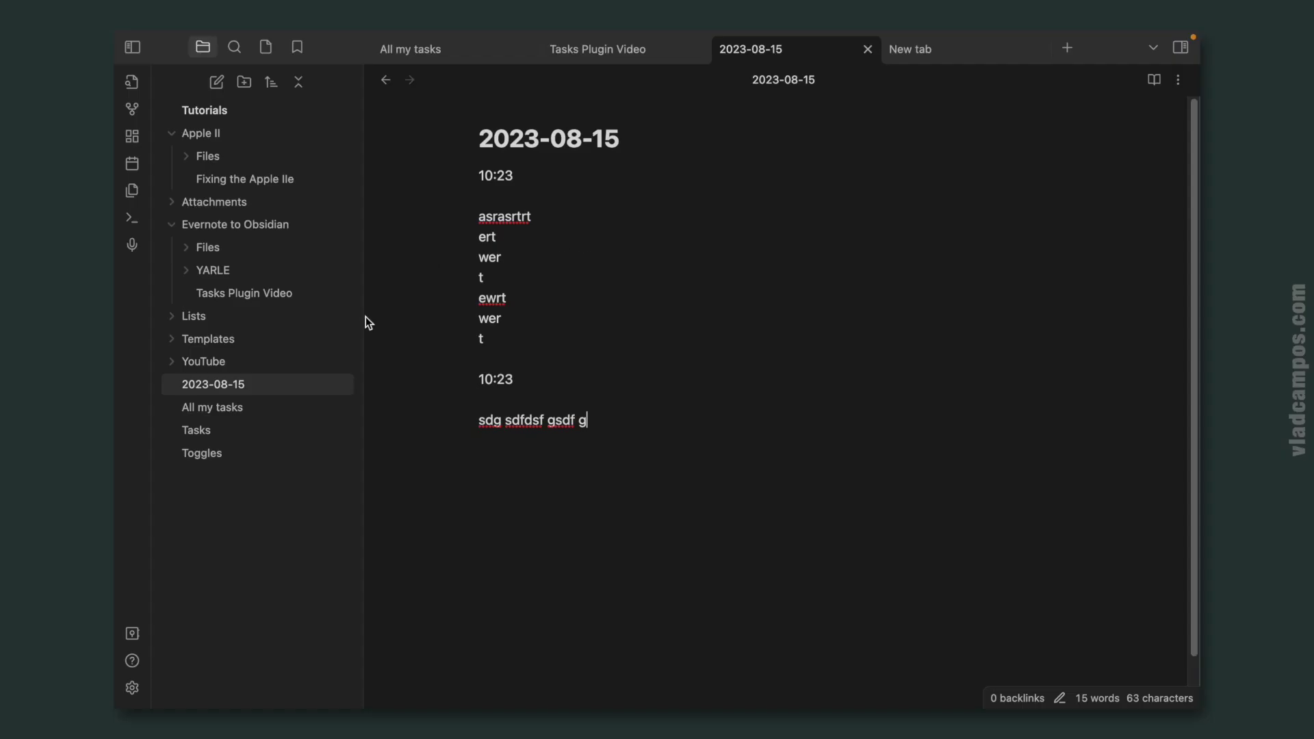
{"action": "left_click", "coordinate": [133, 688]}
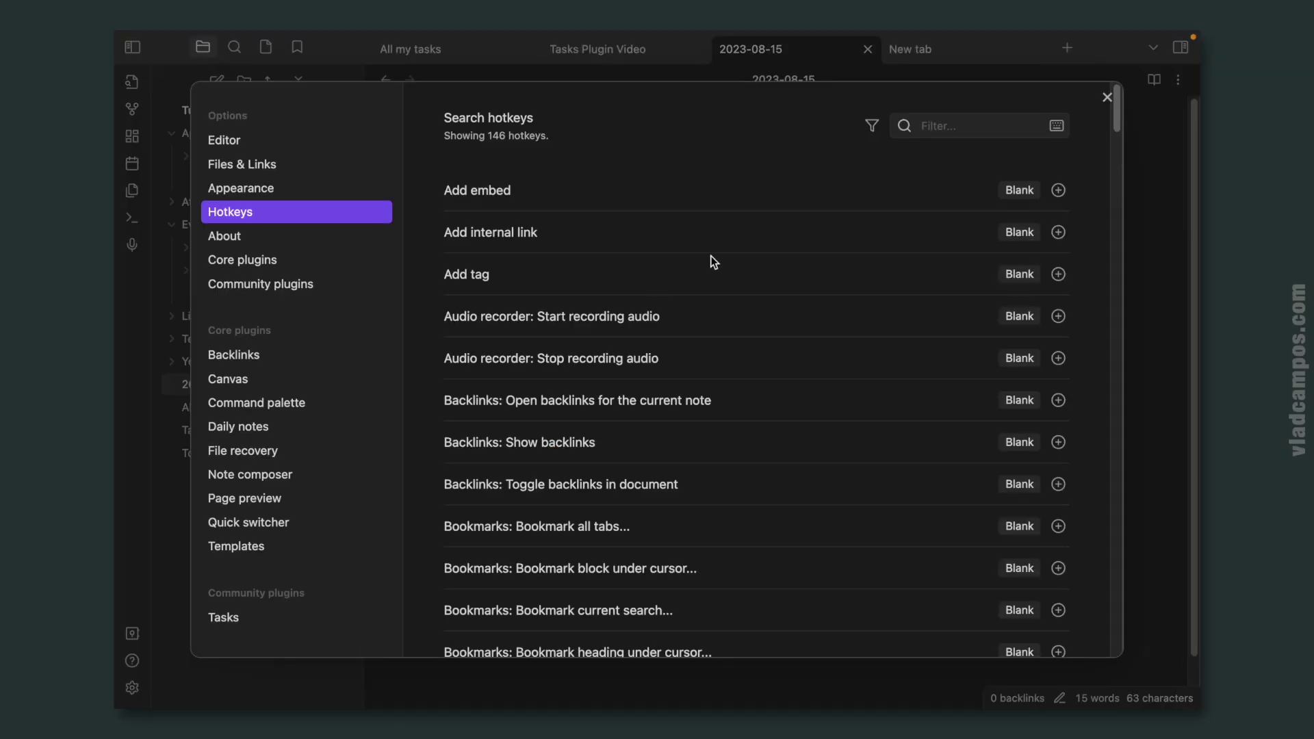
Filter for 'day', bind Daily notes: Open today's daily note to ⌘D, then clear the filter.
{"action": "left_click", "coordinate": [959, 128]}
{"action": "type", "text": "day"}
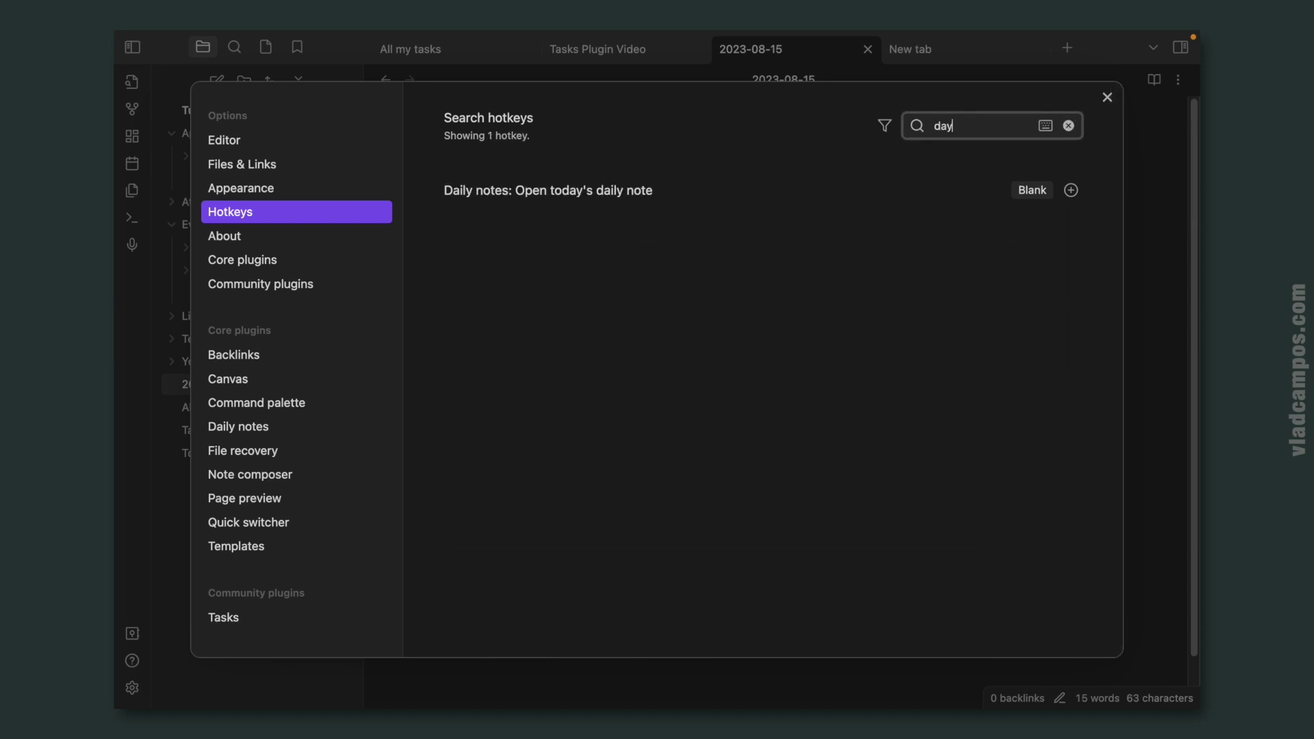
{"action": "left_click", "coordinate": [1071, 191]}
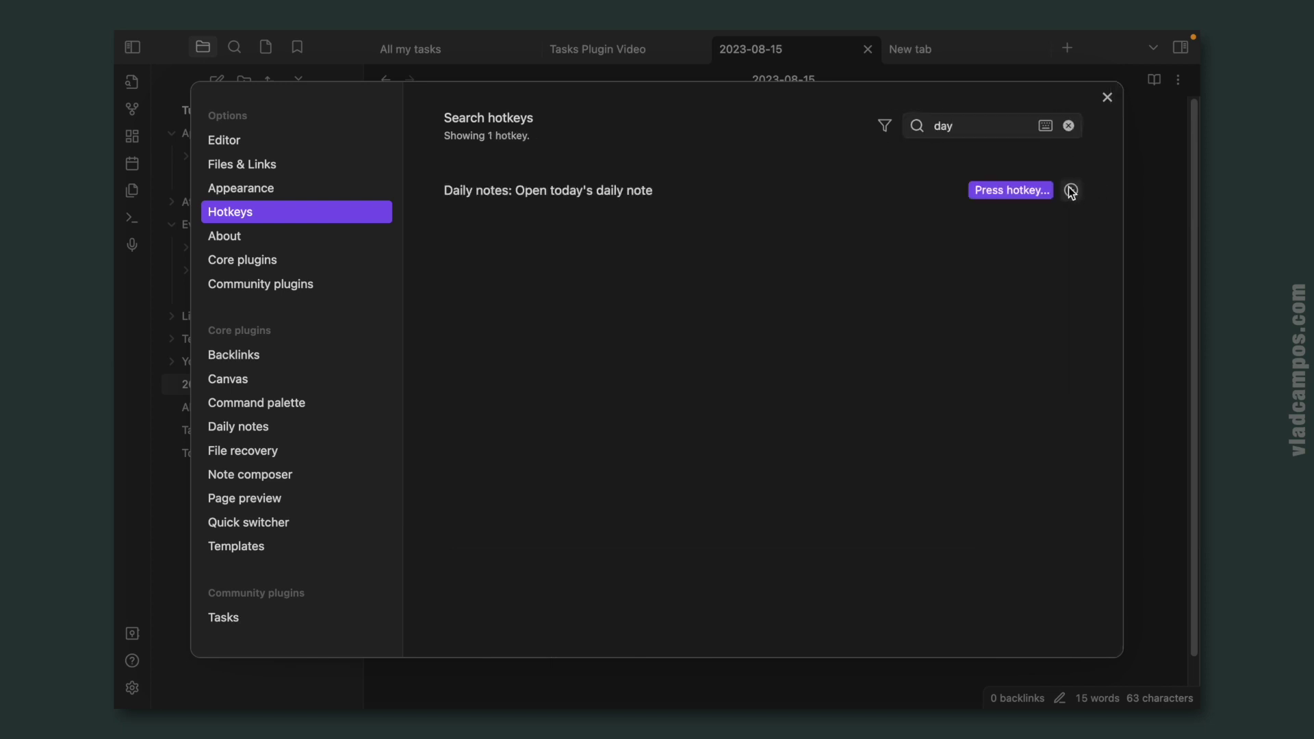
{"action": "key", "text": "super+d"}
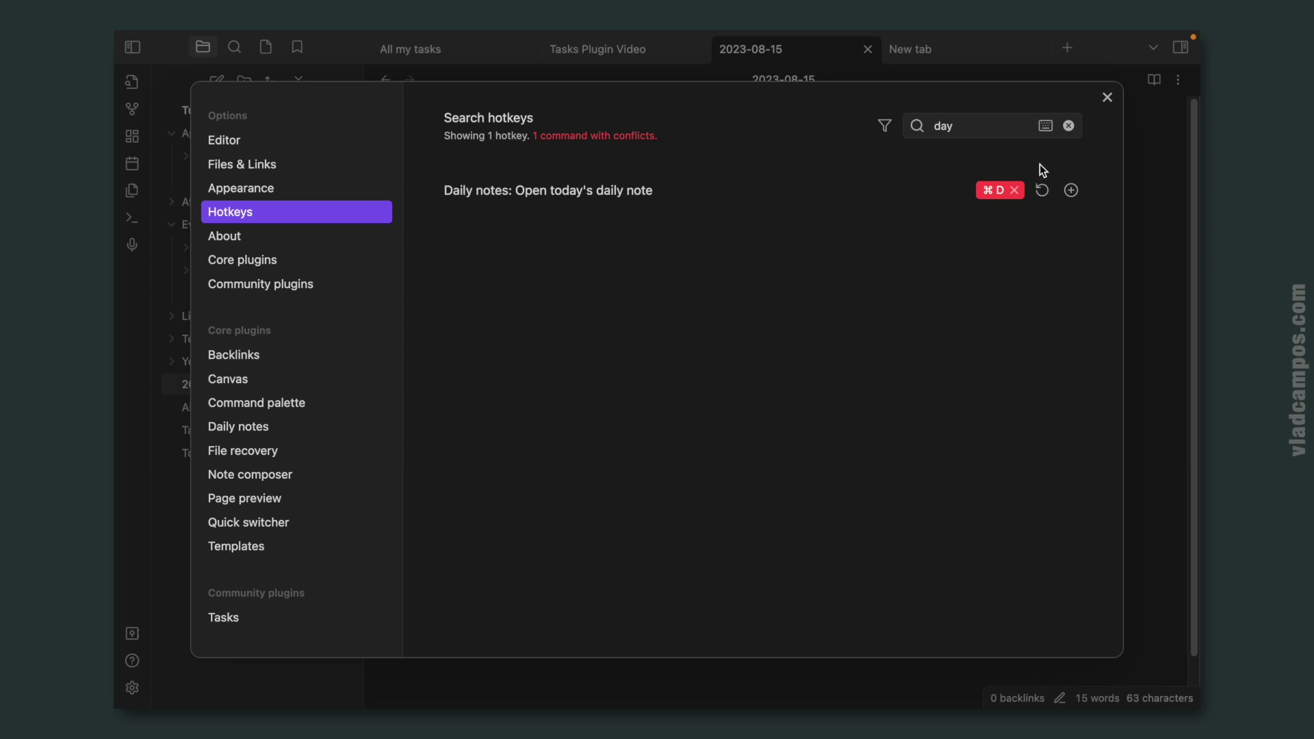
{"action": "left_click", "coordinate": [1069, 126]}
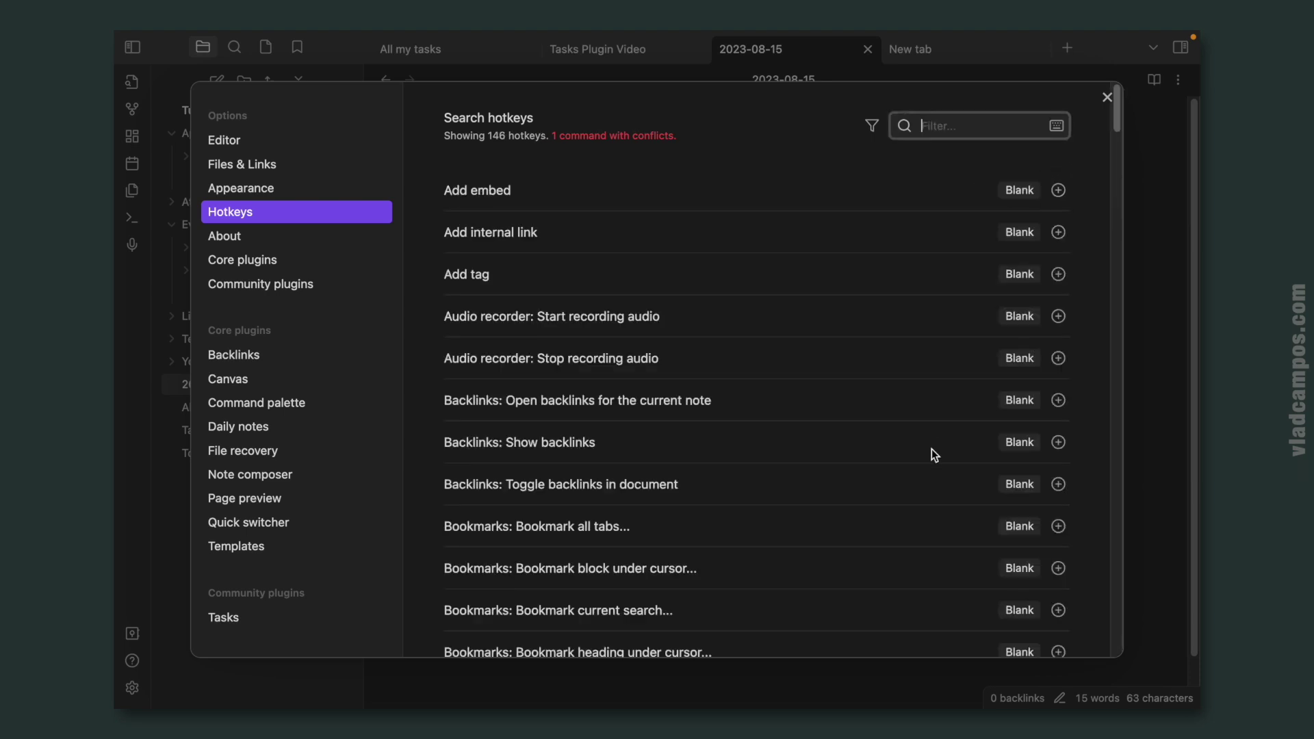
{"action": "scroll", "coordinate": [931, 449], "scroll_direction": "down", "scroll_amount": 15}
{"action": "scroll", "coordinate": [931, 455], "scroll_direction": "up", "scroll_amount": 1}
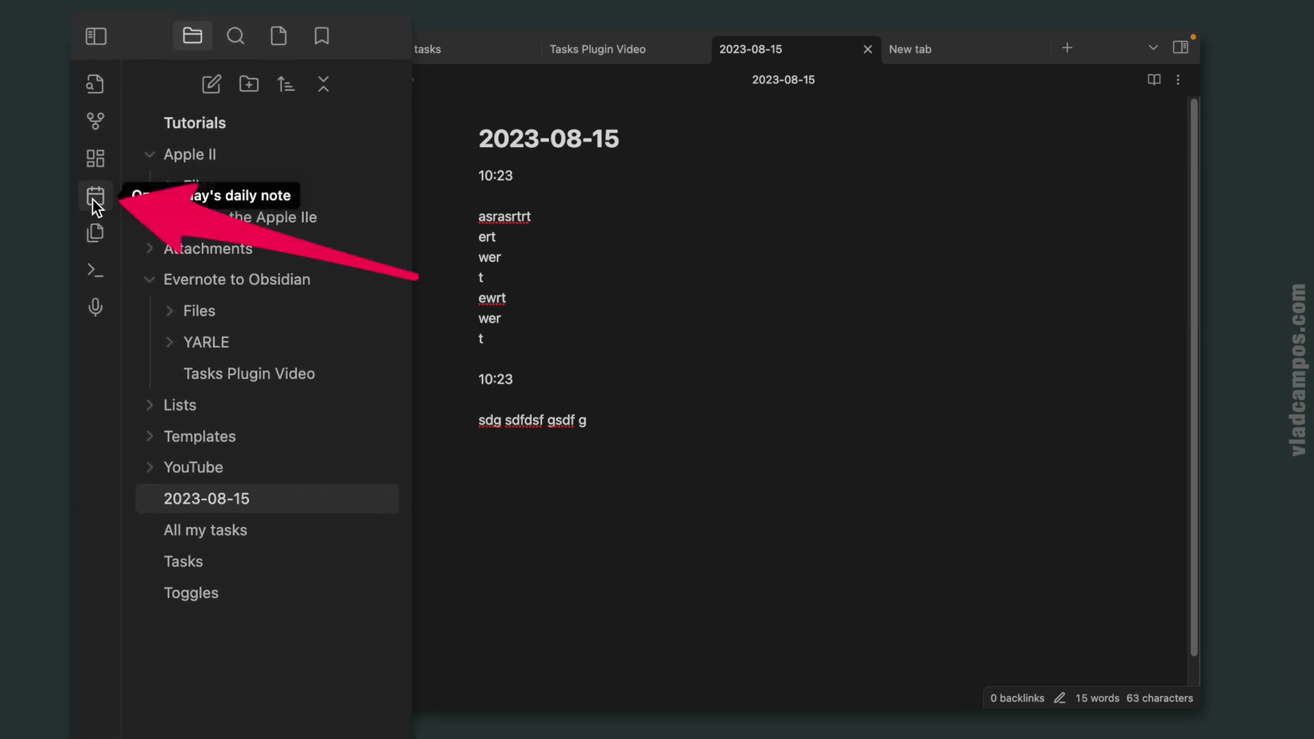
Hide Open today's daily note from the ribbon, reorder the ribbon icons, then show it again.
{"action": "right_click", "coordinate": [96, 374]}
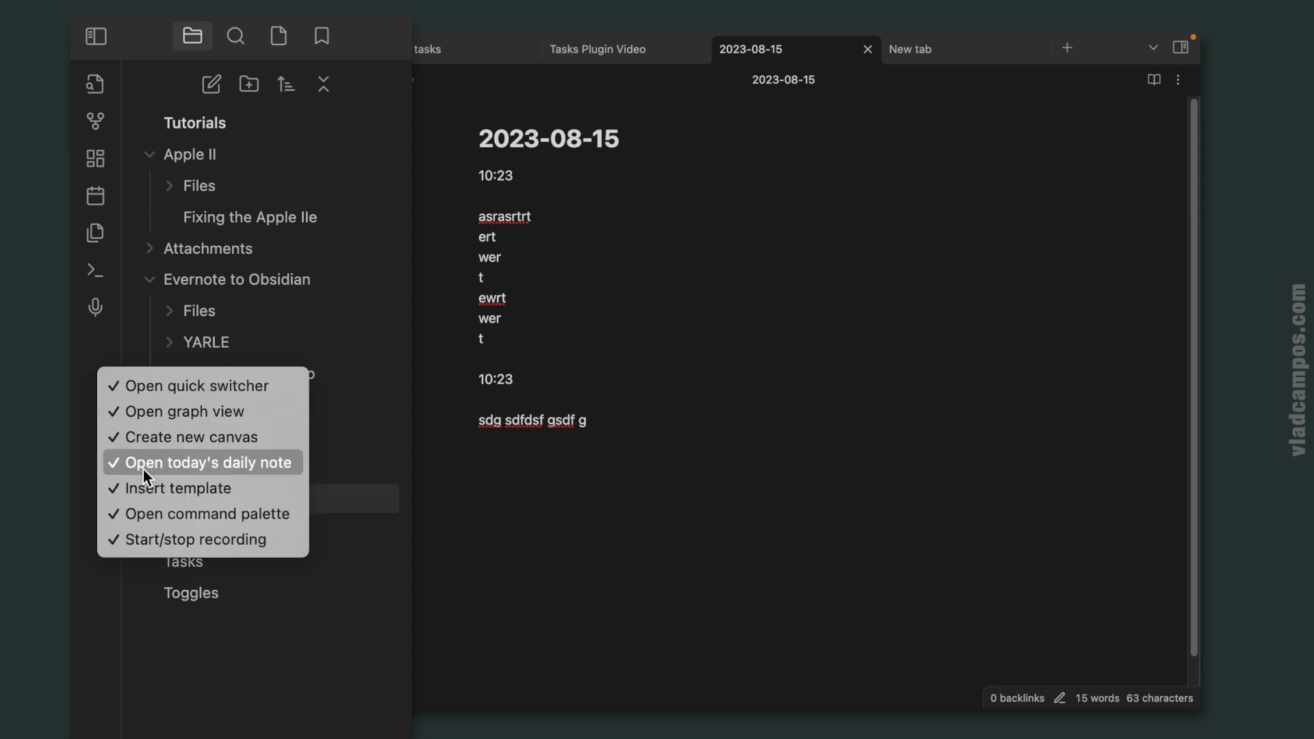
{"action": "left_click", "coordinate": [256, 460]}
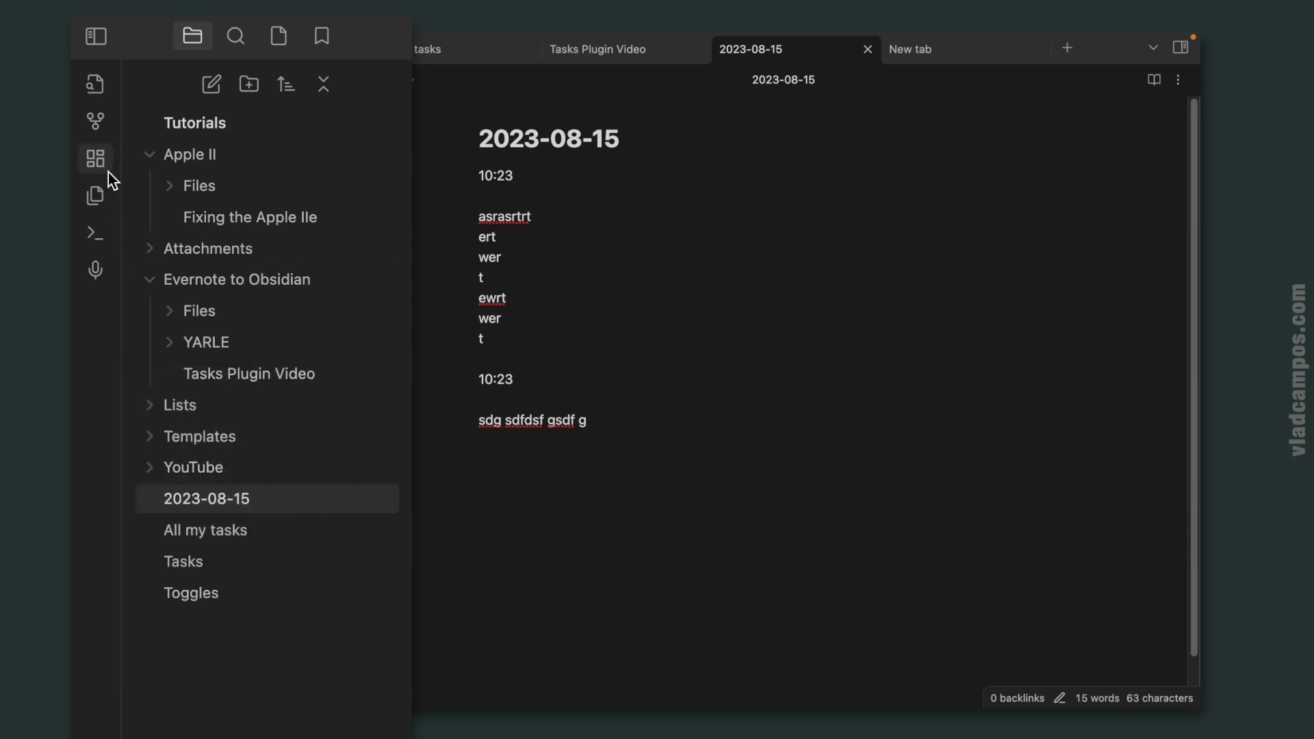
{"action": "left_click_drag", "start_coordinate": [96, 160], "coordinate": [102, 233]}
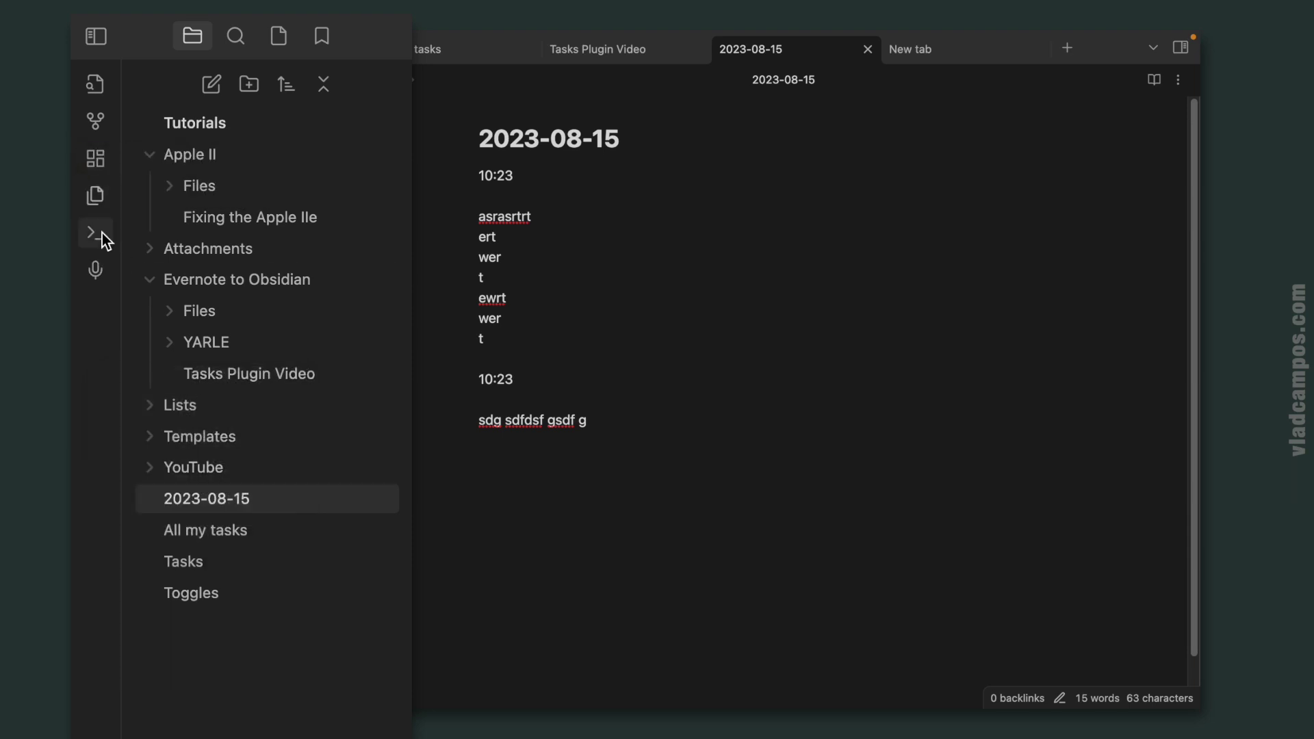
{"action": "right_click", "coordinate": [105, 392]}
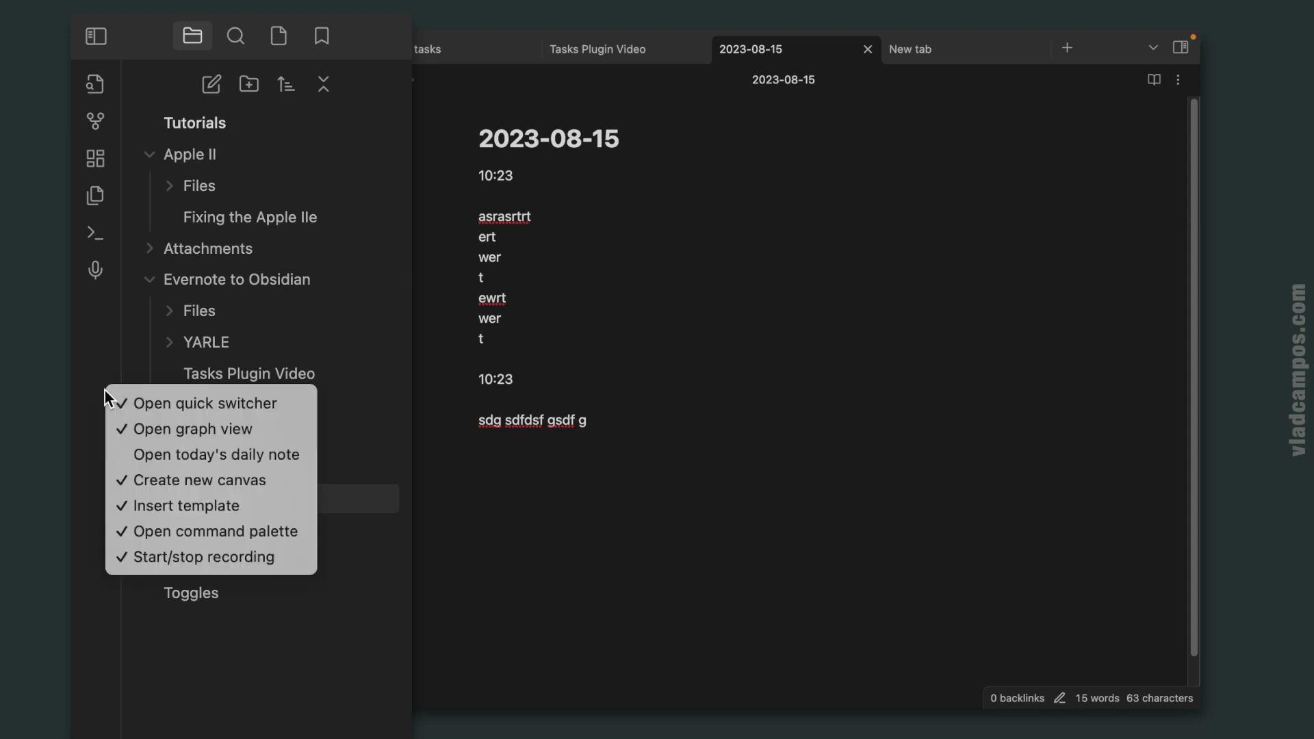
{"action": "left_click", "coordinate": [193, 460]}
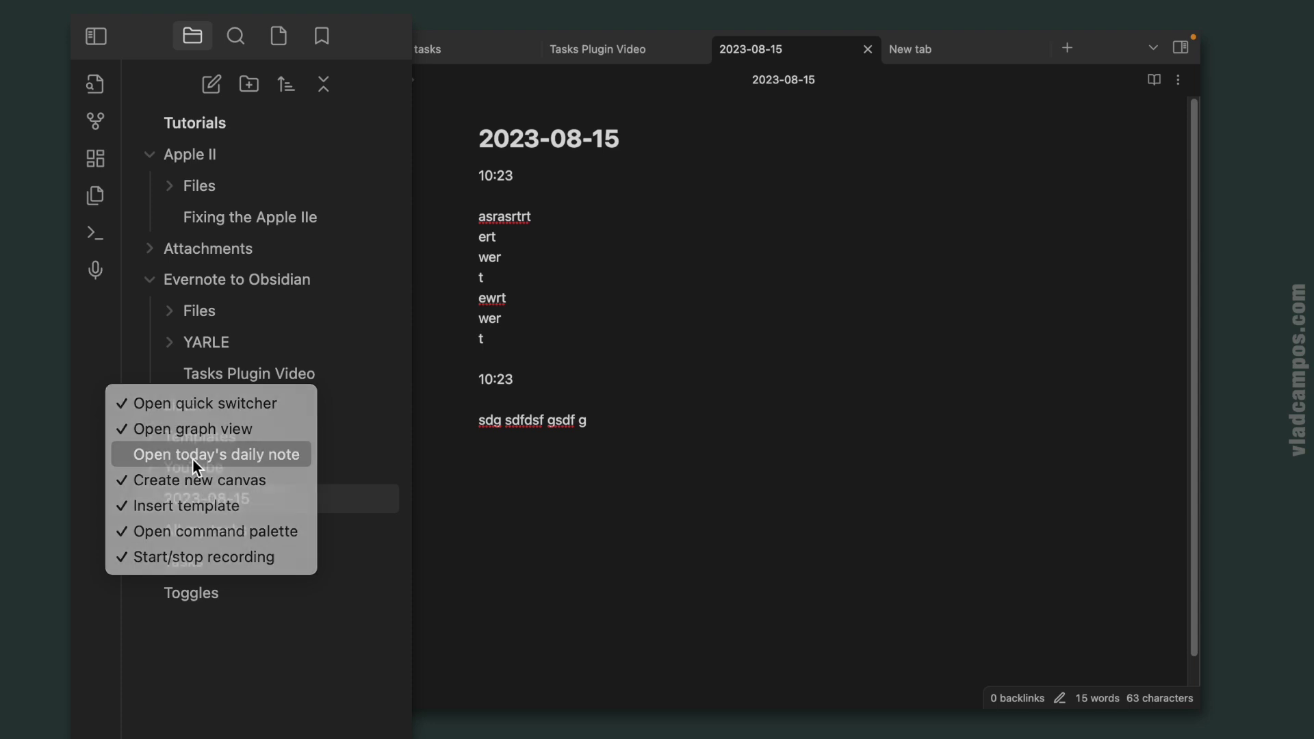